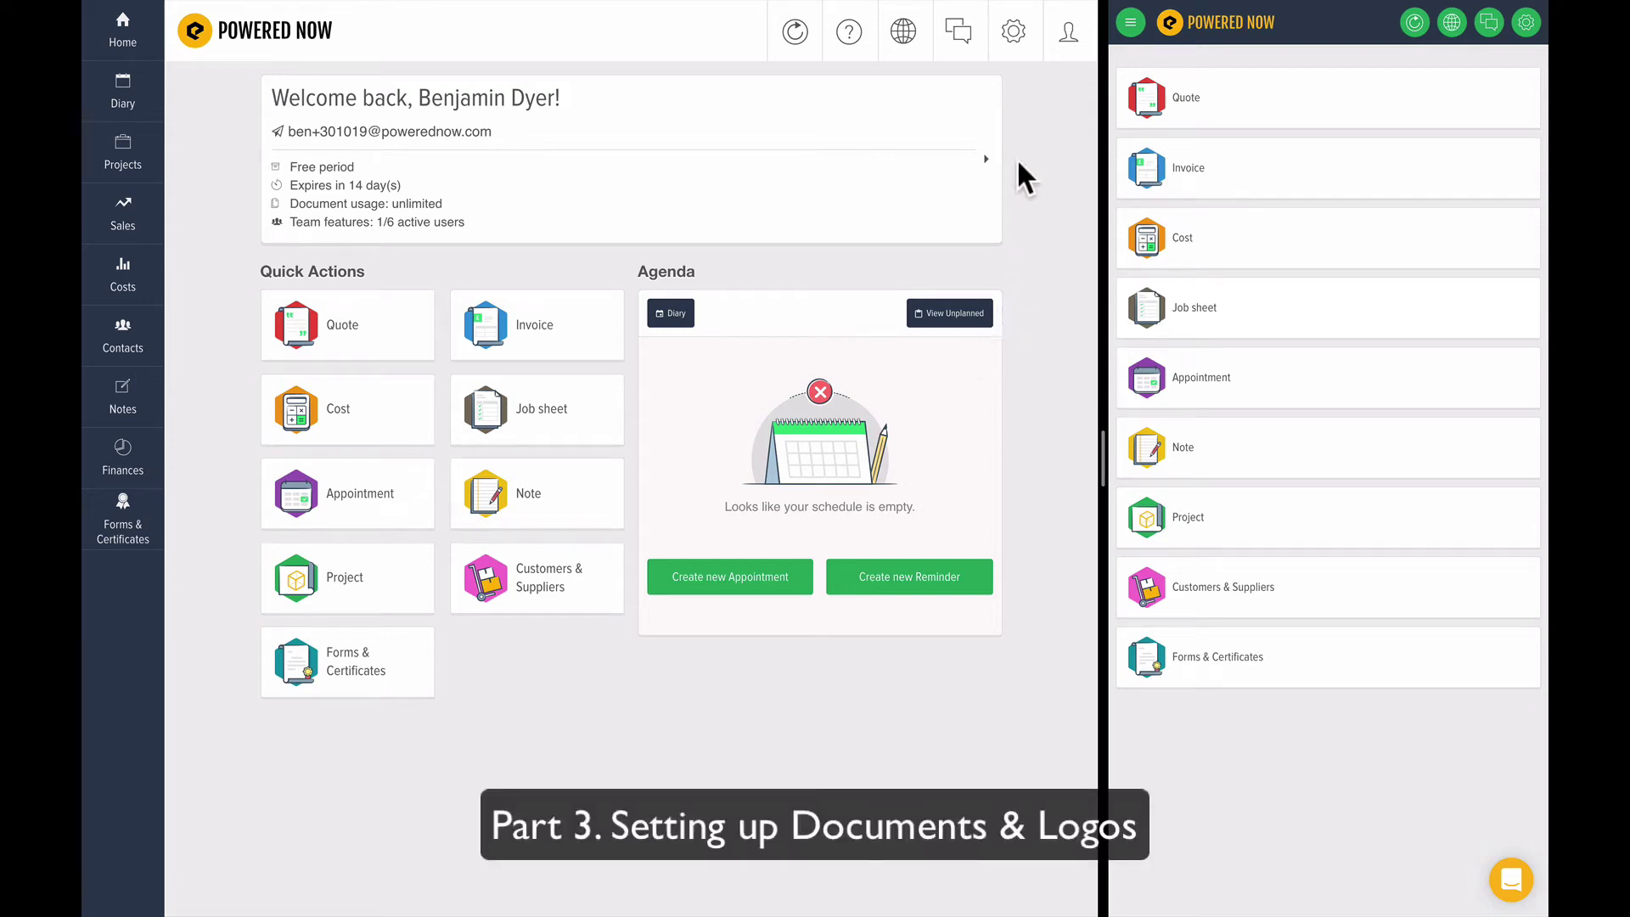
Step: Open Powered Now's Settings page using the gear icon in the top bar
{"action": "left_click", "coordinate": [1011, 34]}
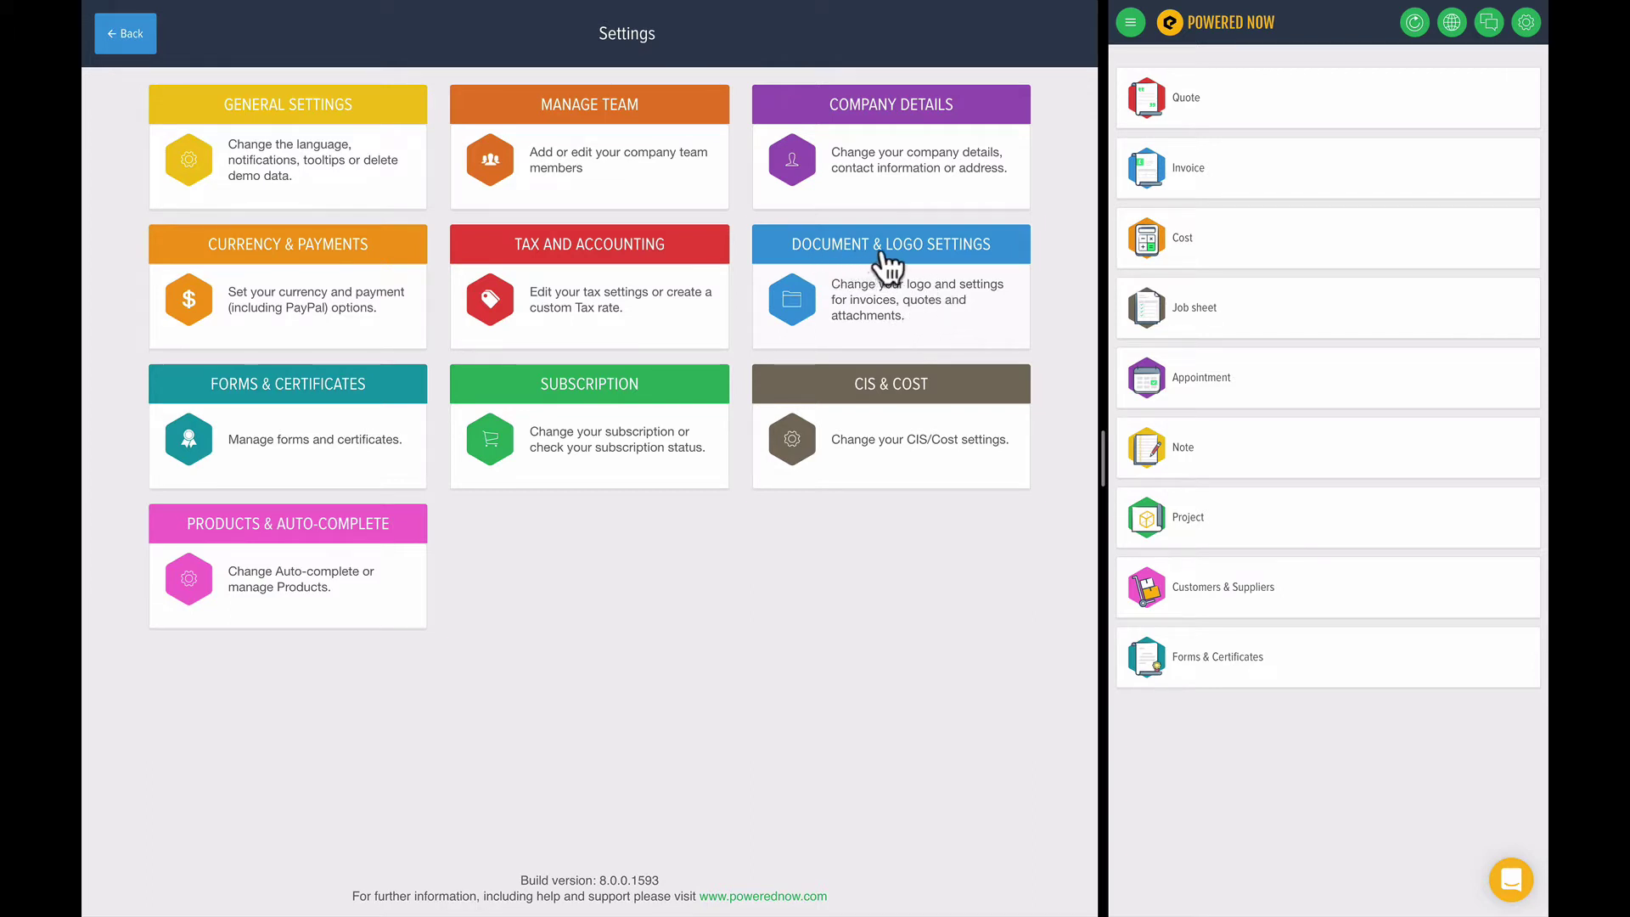
Step: Enter Document & Logo Settings, start Edit Layout and Logos, and browse the layout templates
{"action": "left_click", "coordinate": [881, 255]}
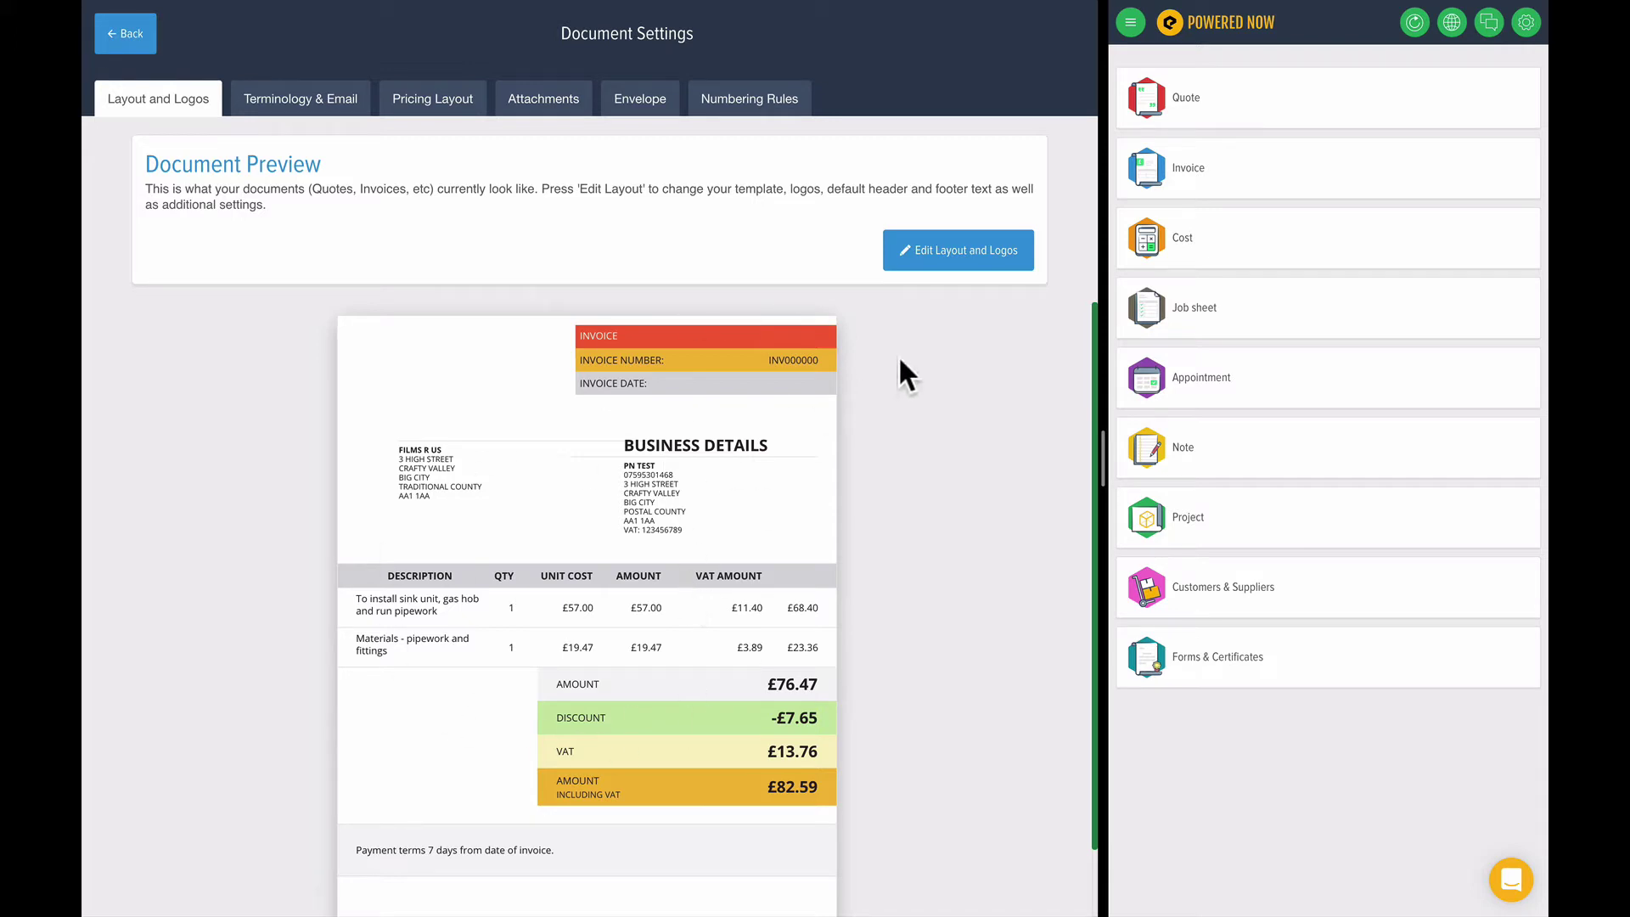
{"action": "left_click", "coordinate": [950, 263]}
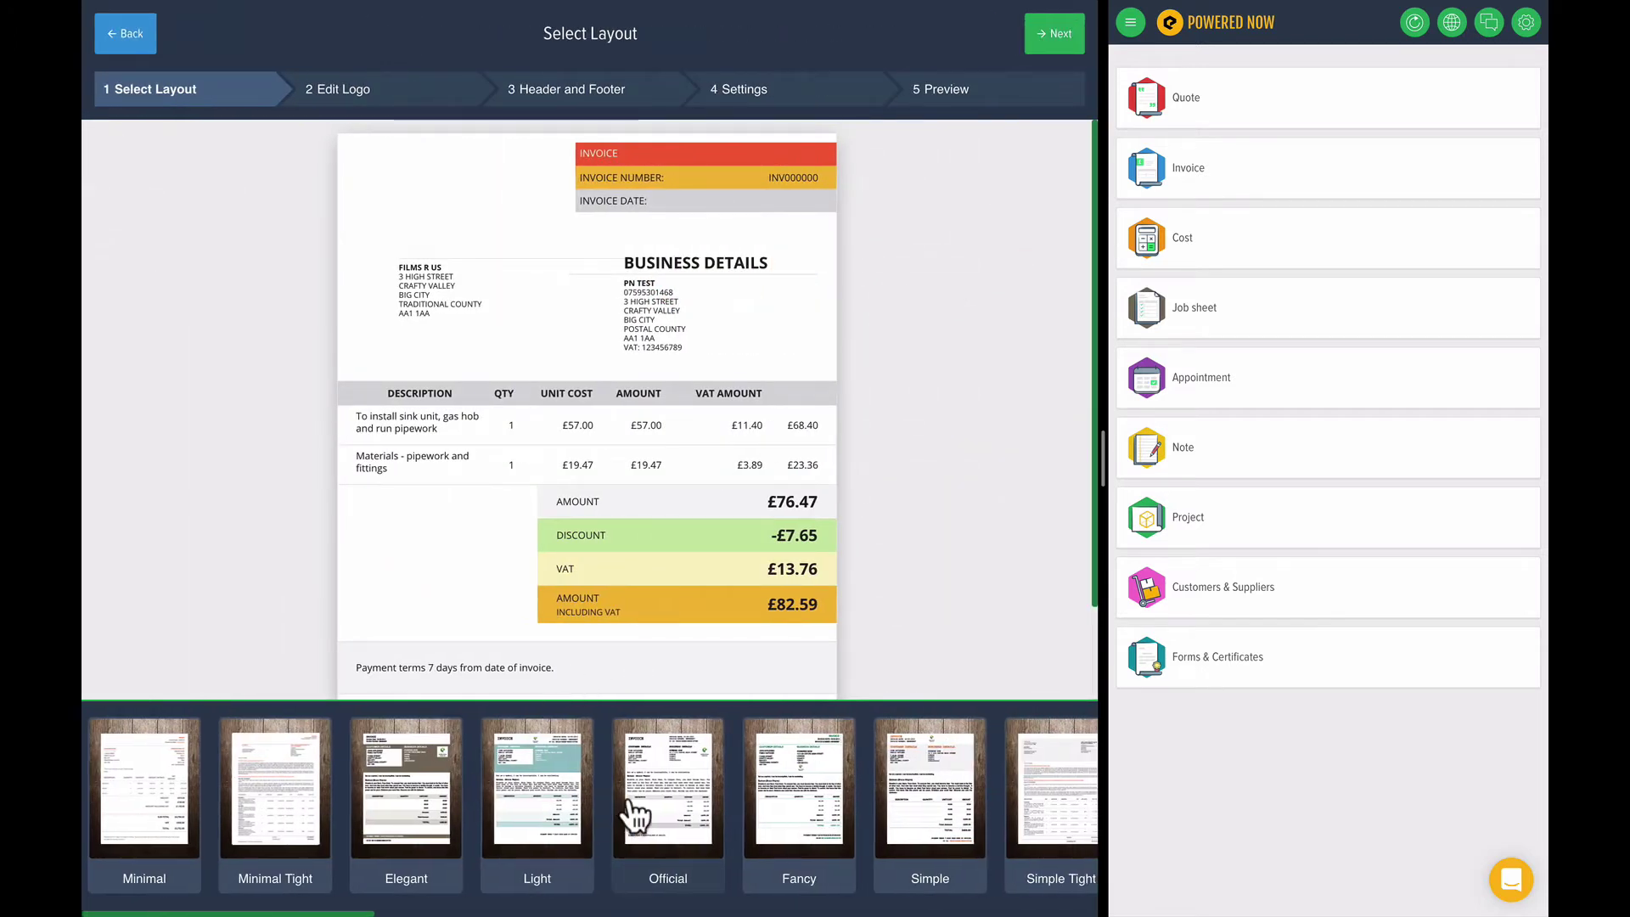
{"action": "scroll", "coordinate": [630, 802], "scroll_direction": "right", "scroll_amount": 5}
{"action": "scroll", "coordinate": [630, 802], "scroll_direction": "left", "scroll_amount": 5}
{"action": "scroll", "coordinate": [635, 817], "scroll_direction": "right", "scroll_amount": 5}
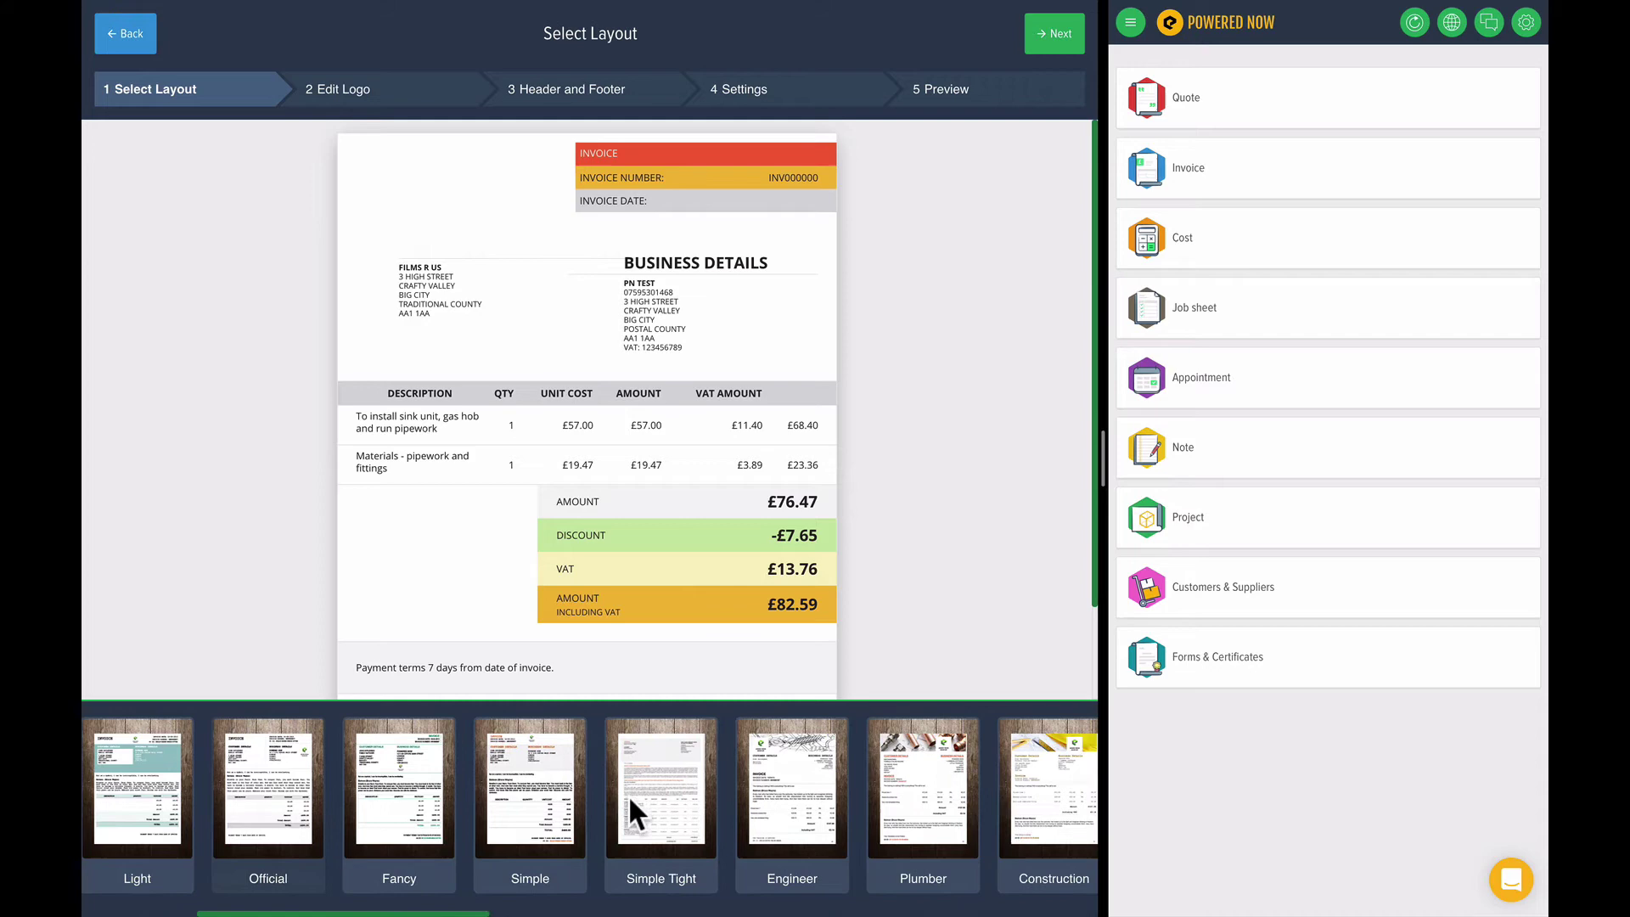
{"action": "scroll", "coordinate": [635, 817], "scroll_direction": "left", "scroll_amount": 3}
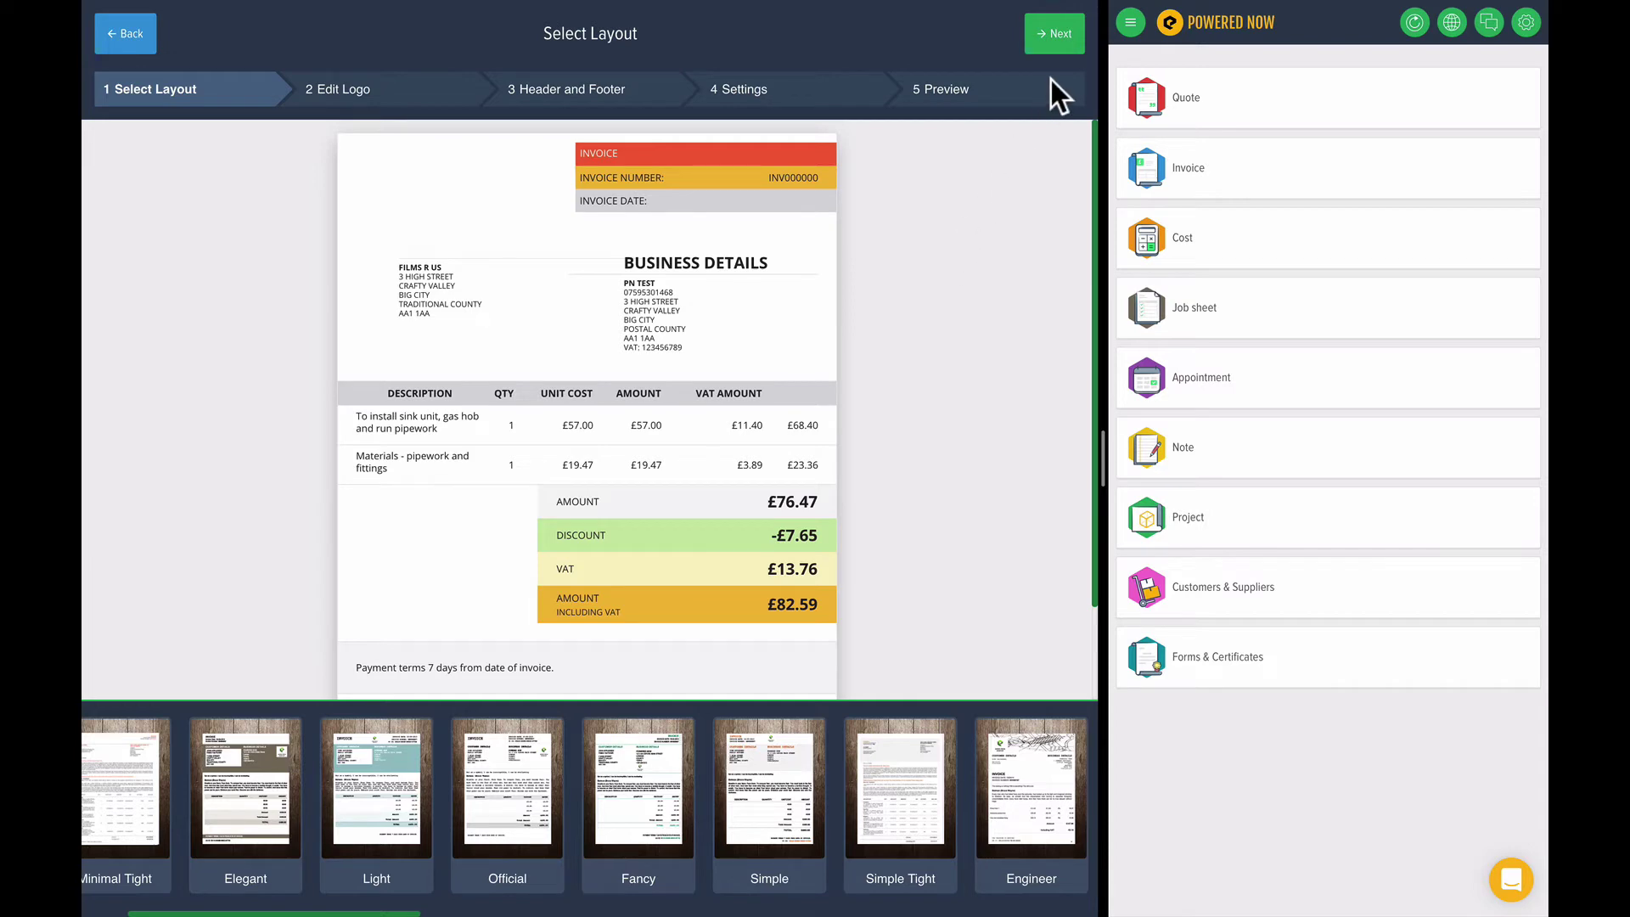
Step: Add the City & Guilds logo from the Gas Engineer & Plumbing category to the invoice
{"action": "left_click", "coordinate": [1056, 34]}
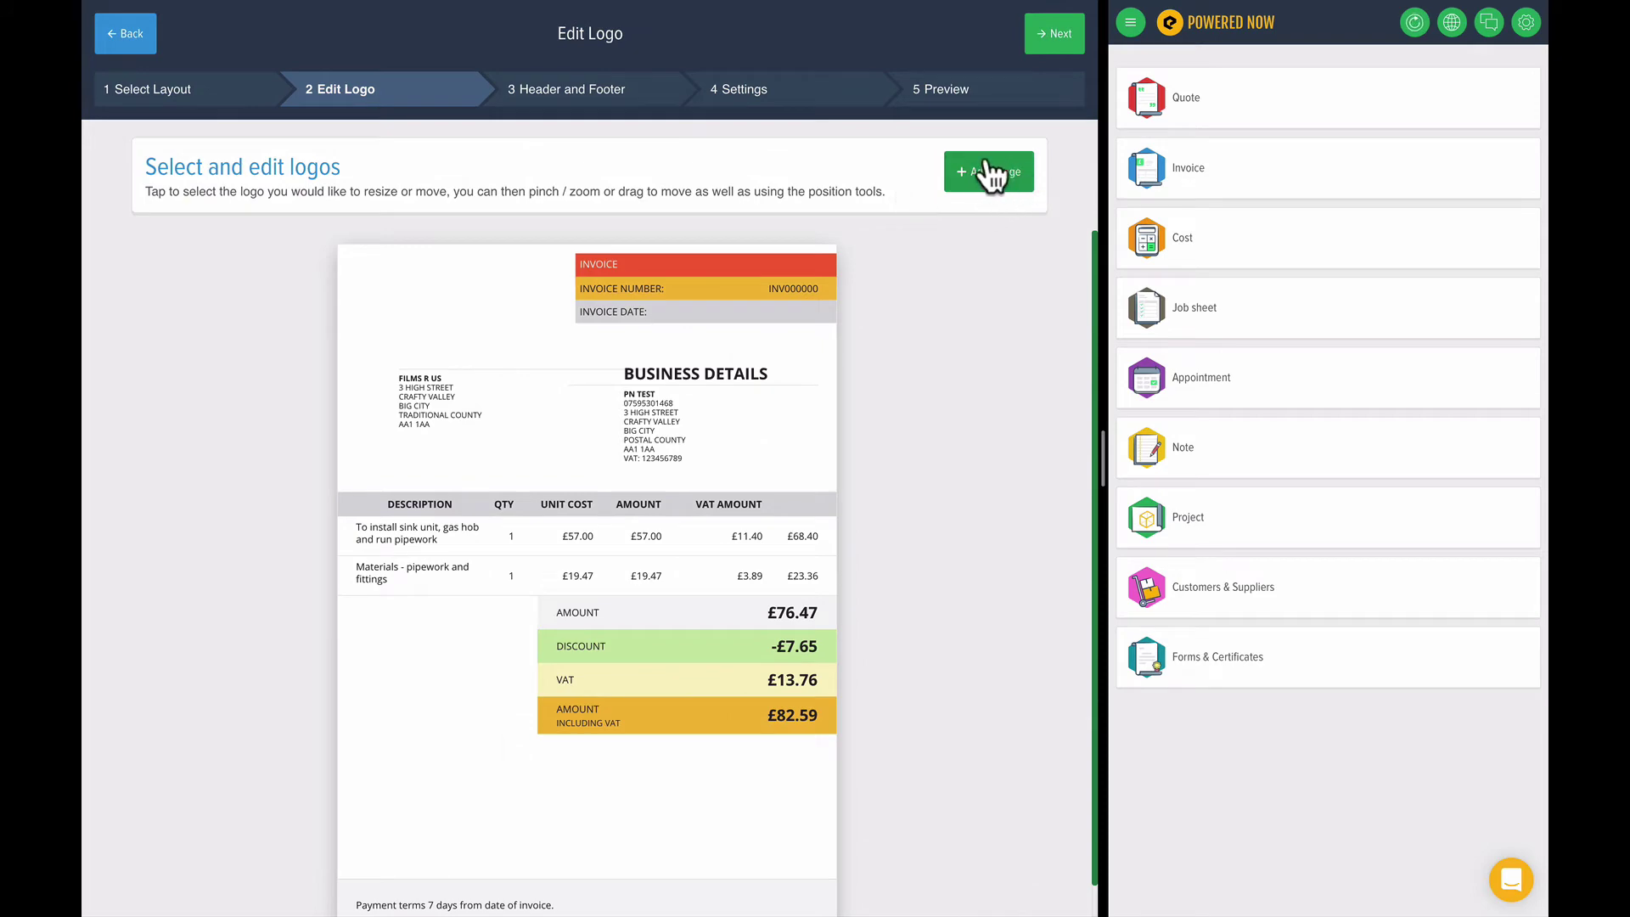
{"action": "left_click", "coordinate": [984, 183]}
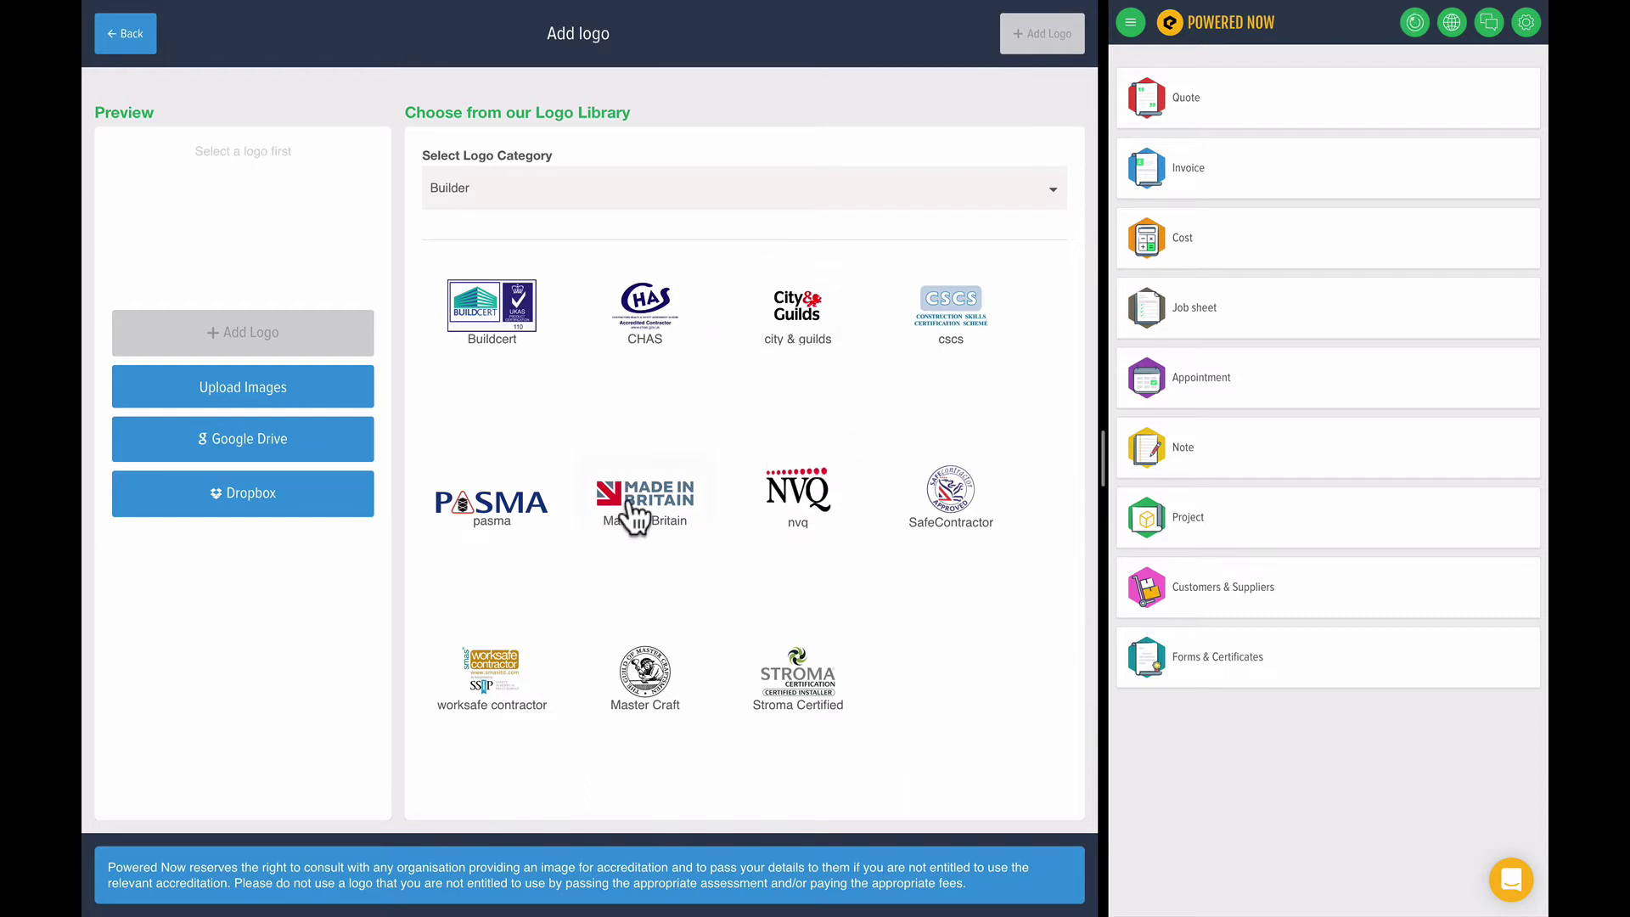
{"action": "left_click", "coordinate": [741, 210]}
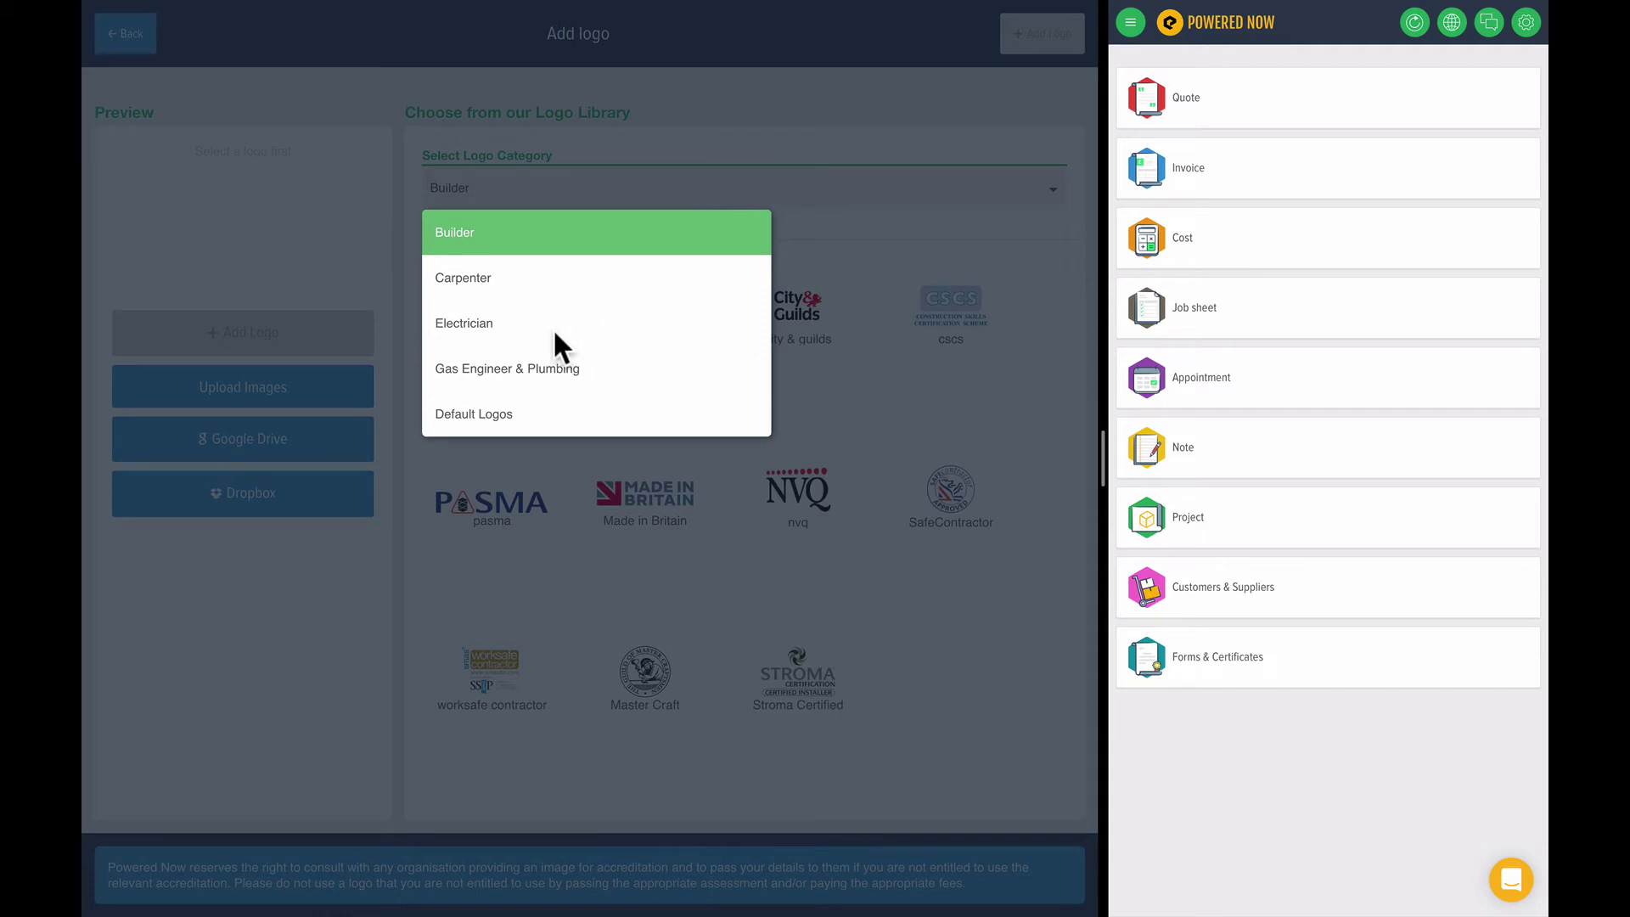
{"action": "left_click", "coordinate": [482, 365]}
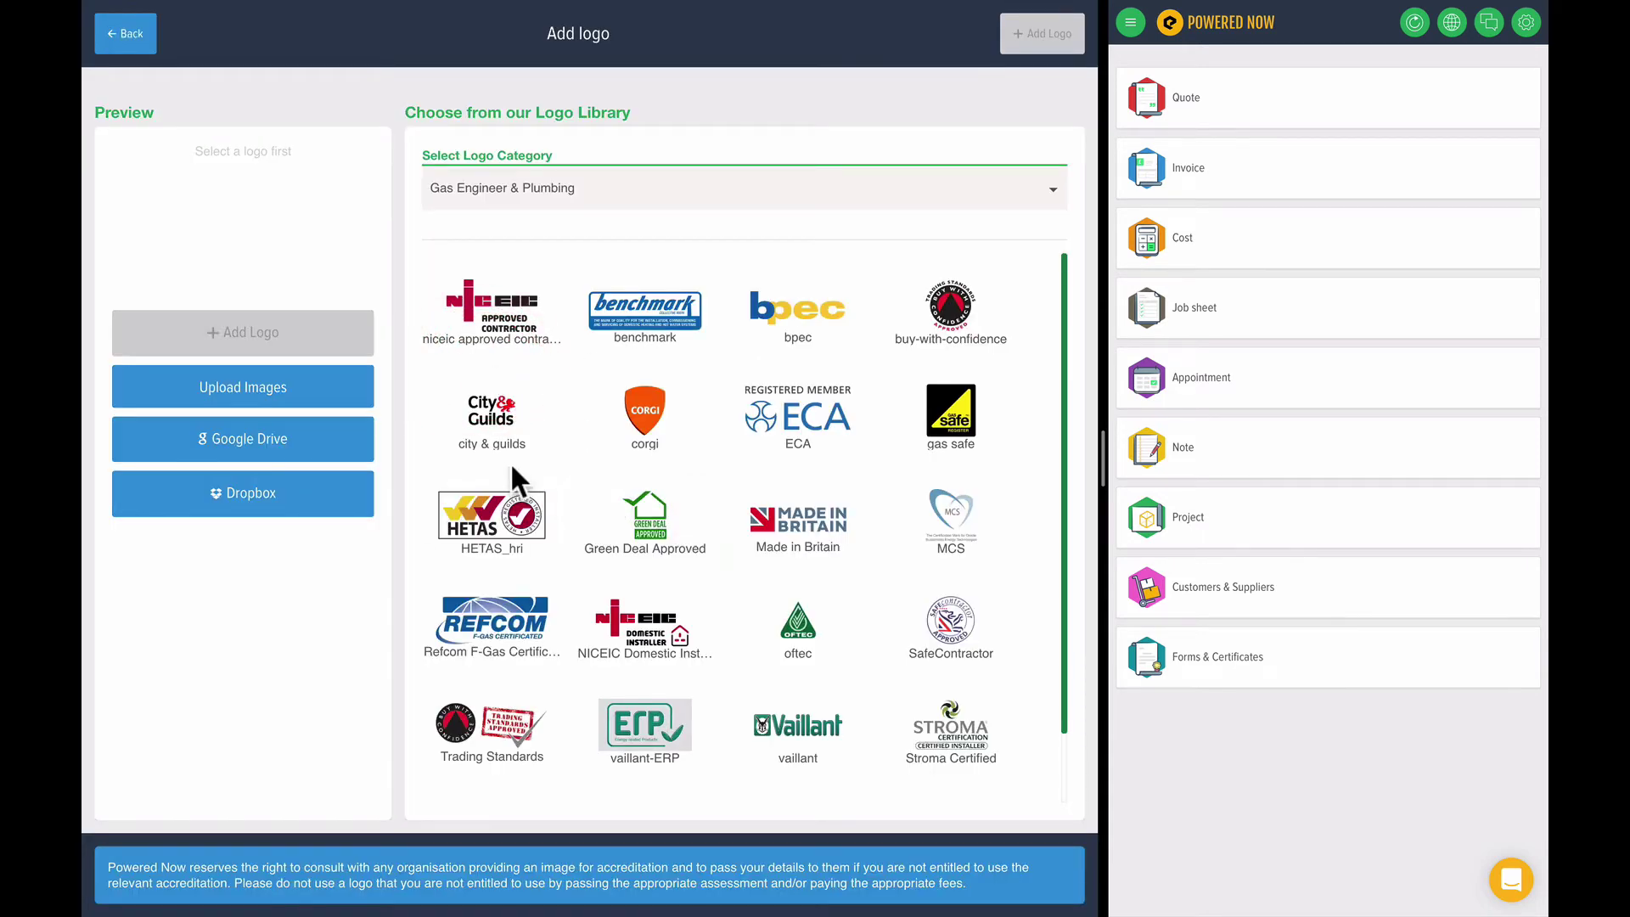
{"action": "left_click", "coordinate": [507, 414]}
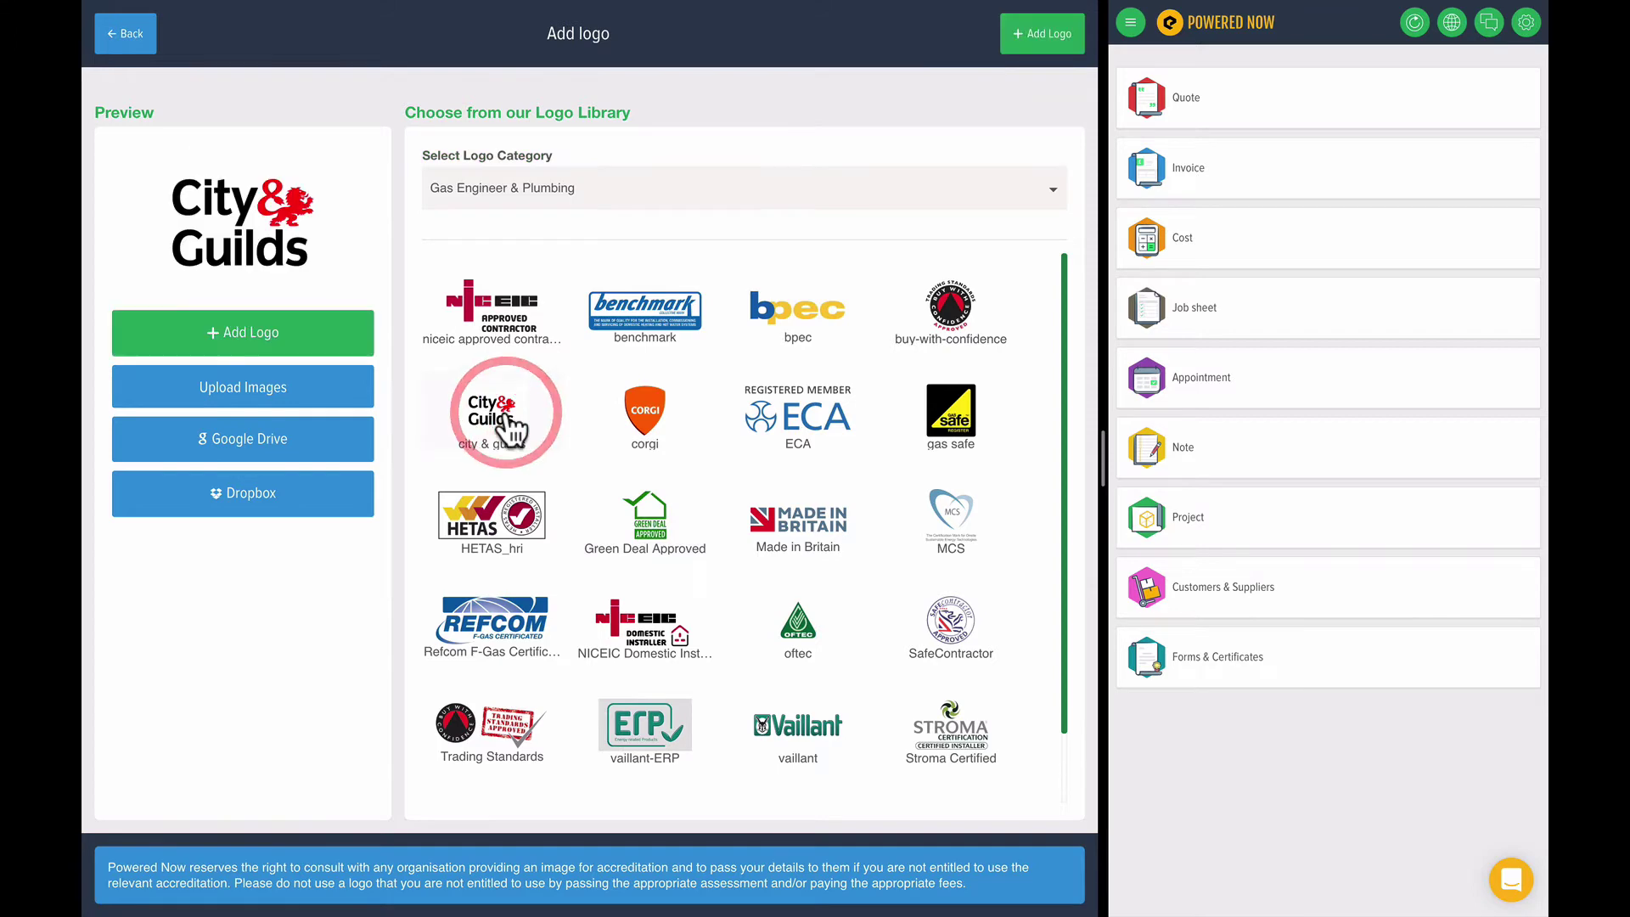
{"action": "left_click", "coordinate": [288, 331]}
Step: Move the City & Guilds logo right along the top, shrink it slightly, and reopen the logo library
{"action": "left_click", "coordinate": [383, 292]}
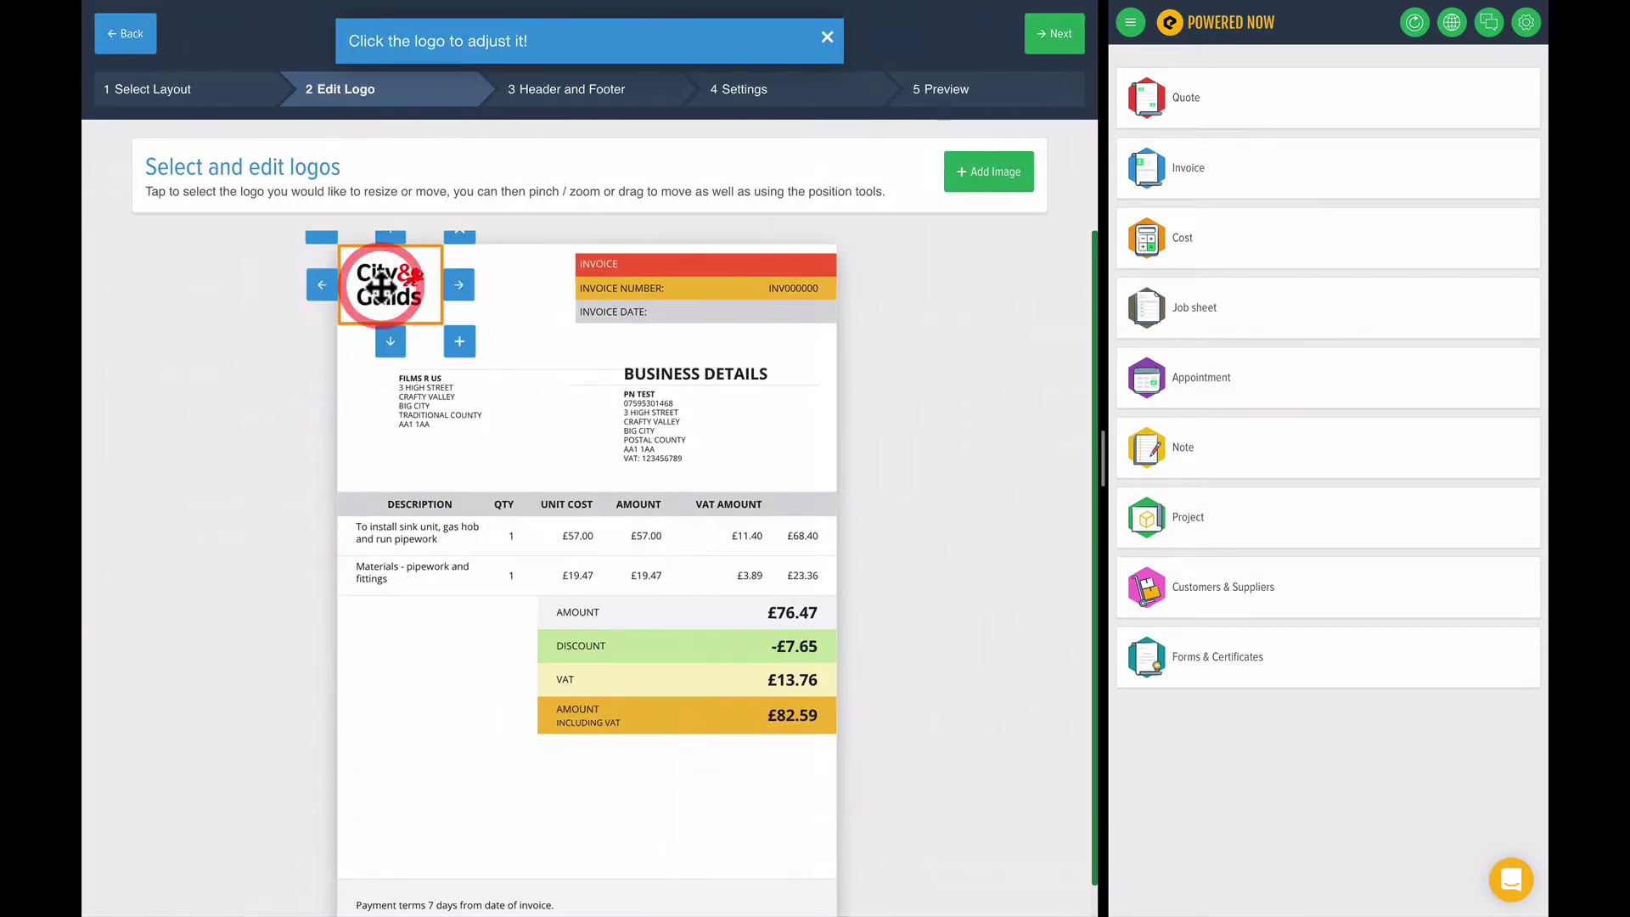
{"action": "left_click_drag", "start_coordinate": [390, 297], "coordinate": [510, 294]}
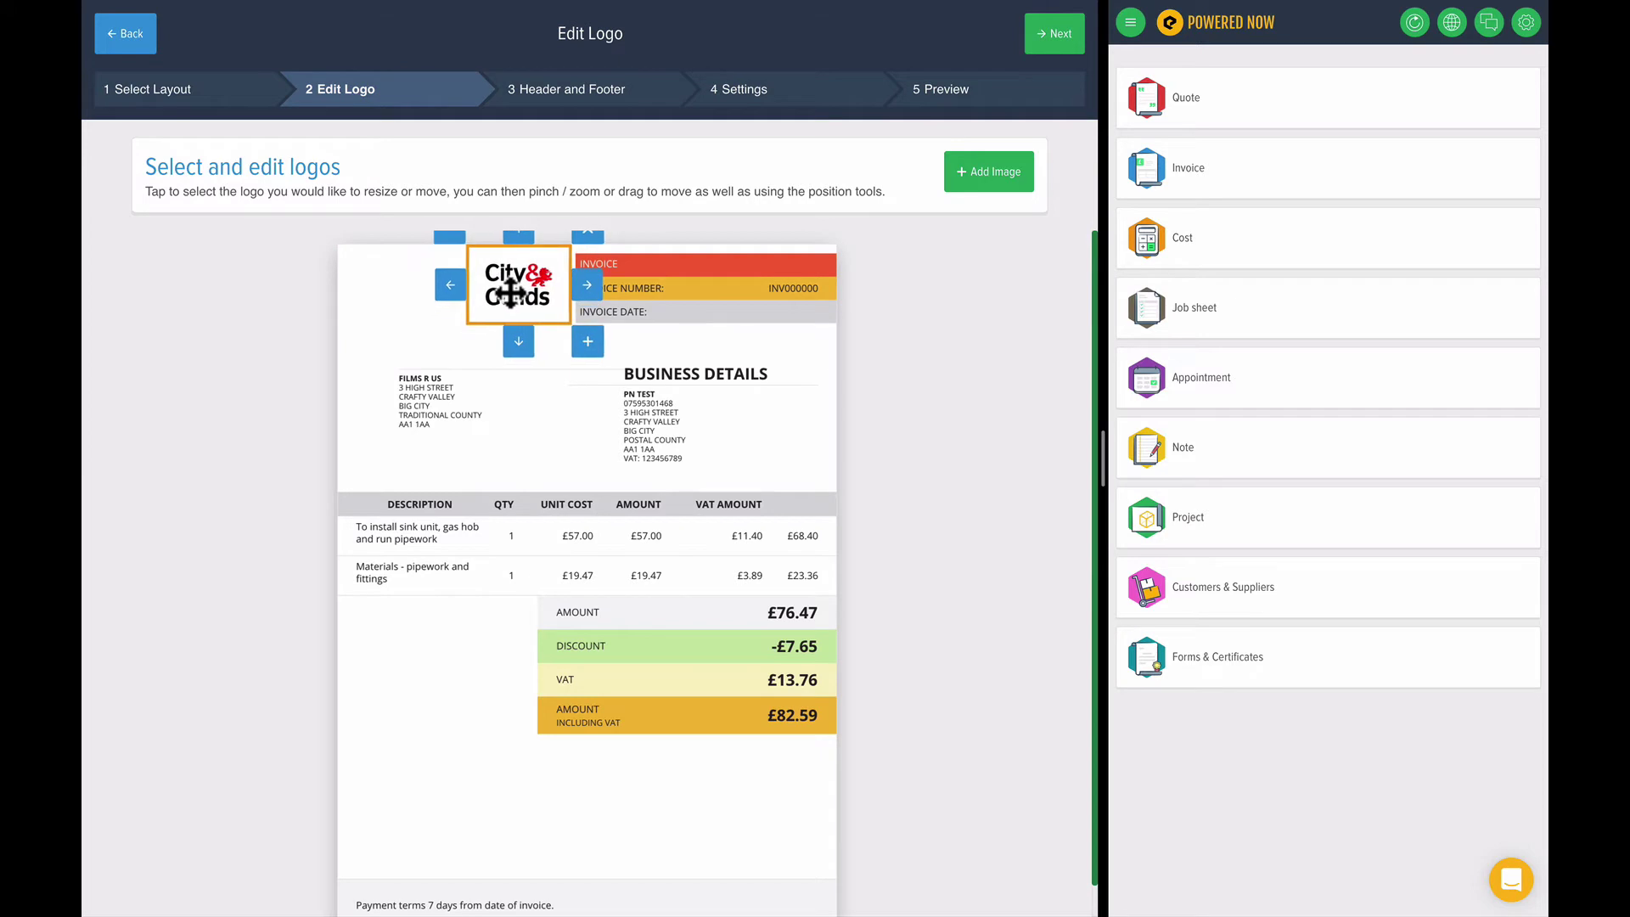
{"action": "left_click", "coordinate": [452, 241]}
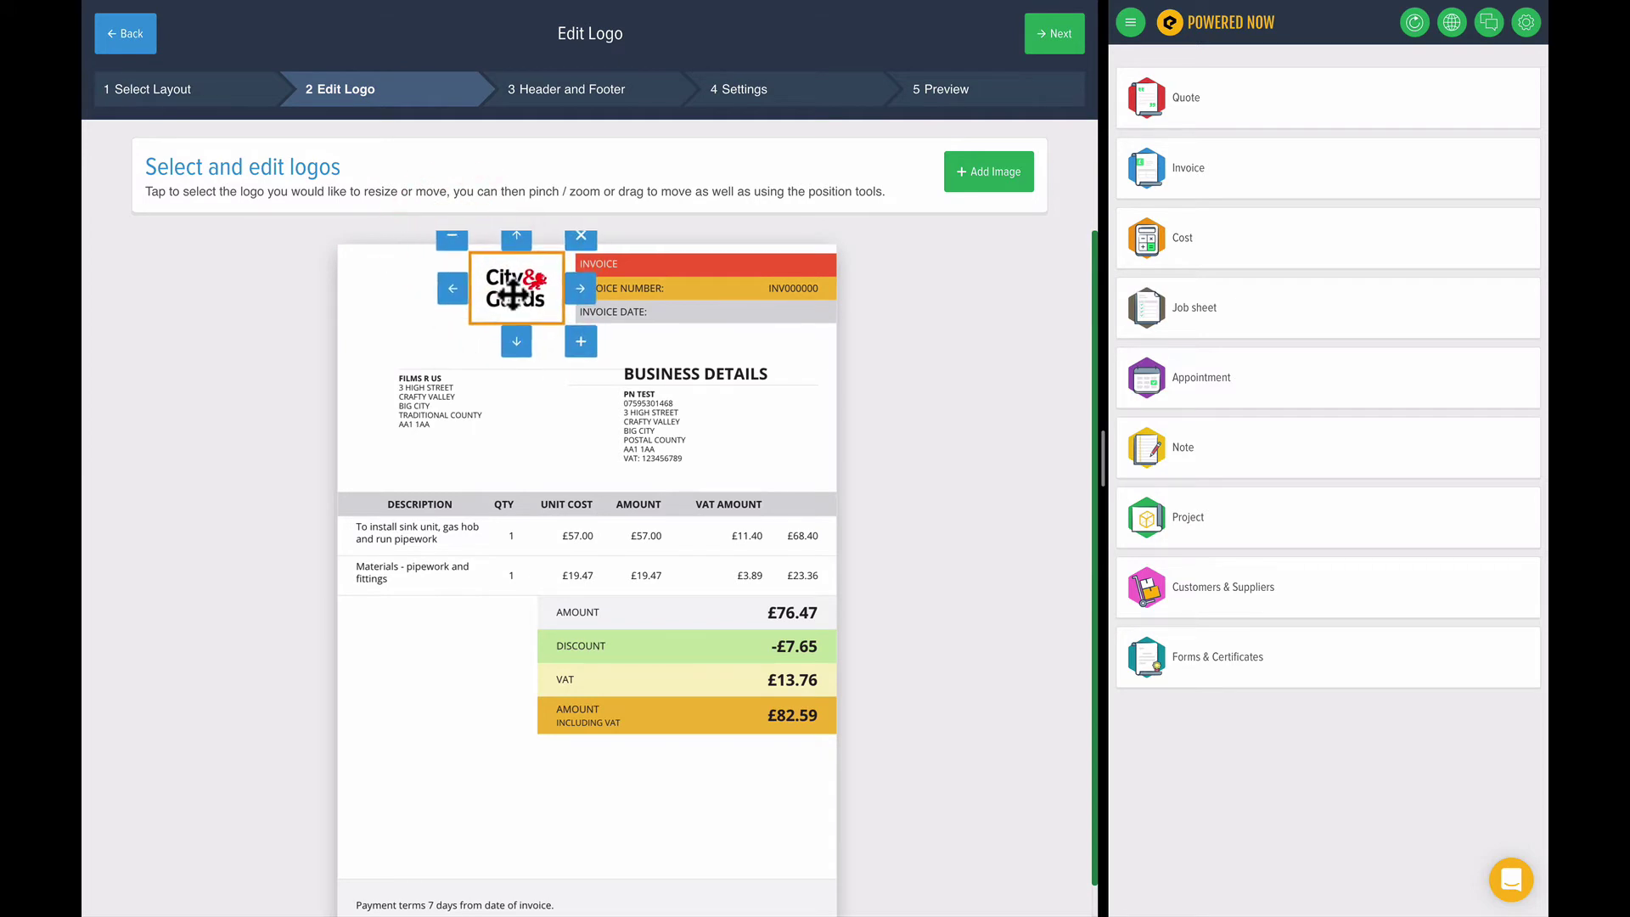
{"action": "left_click", "coordinate": [985, 180]}
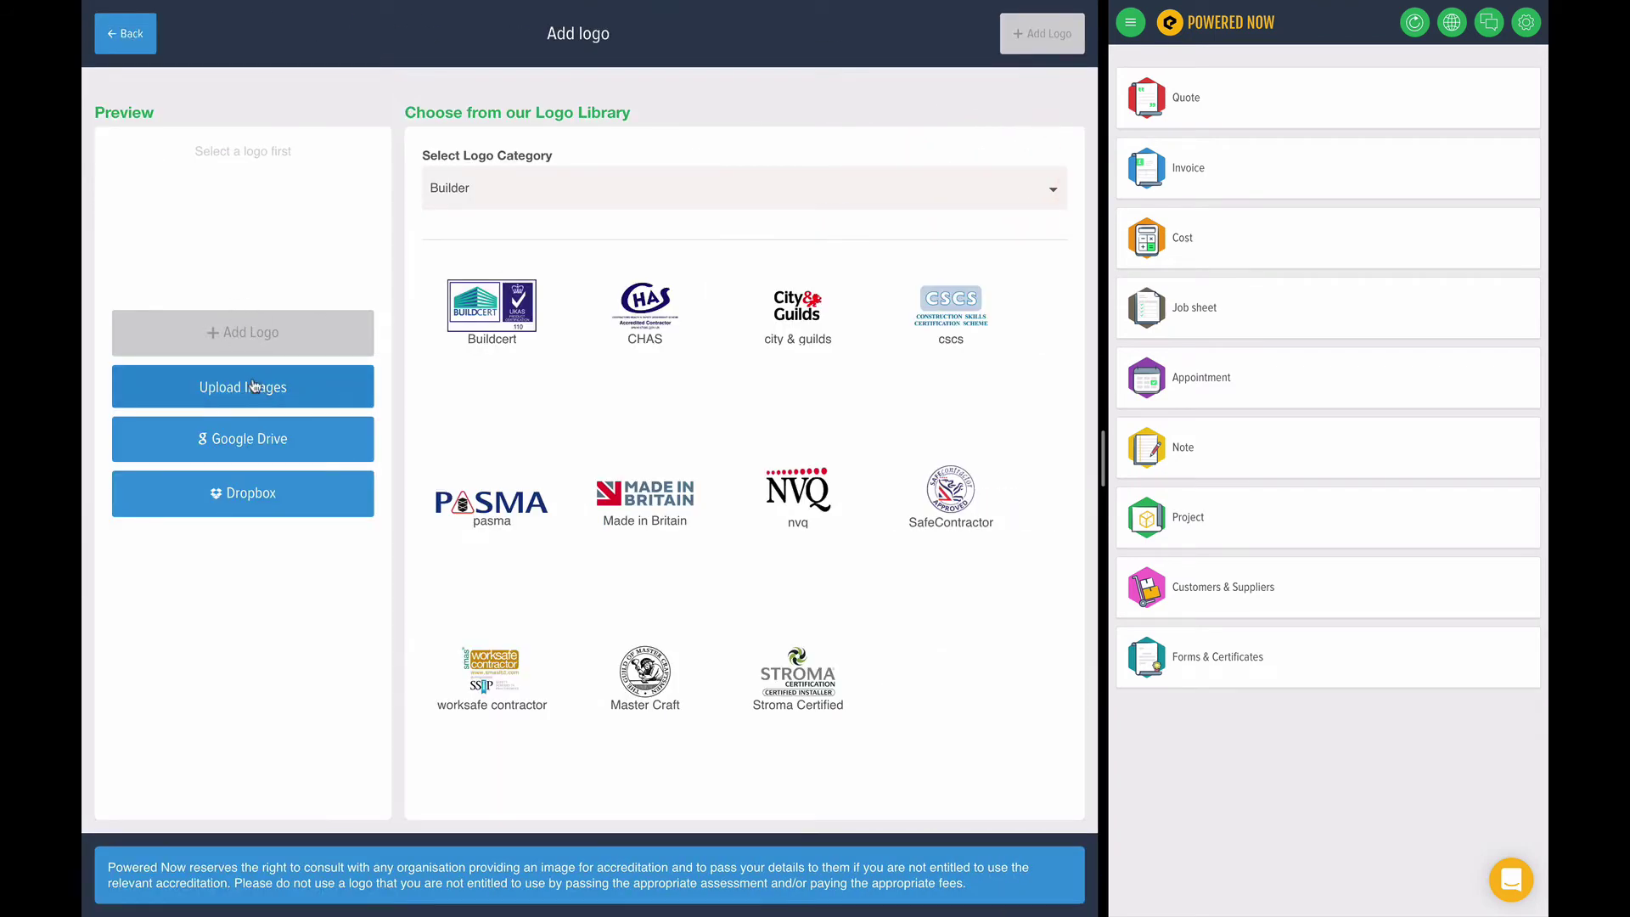
Step: Upload and place the custom brand logo, shrinking it three size steps
{"action": "left_click", "coordinate": [252, 386]}
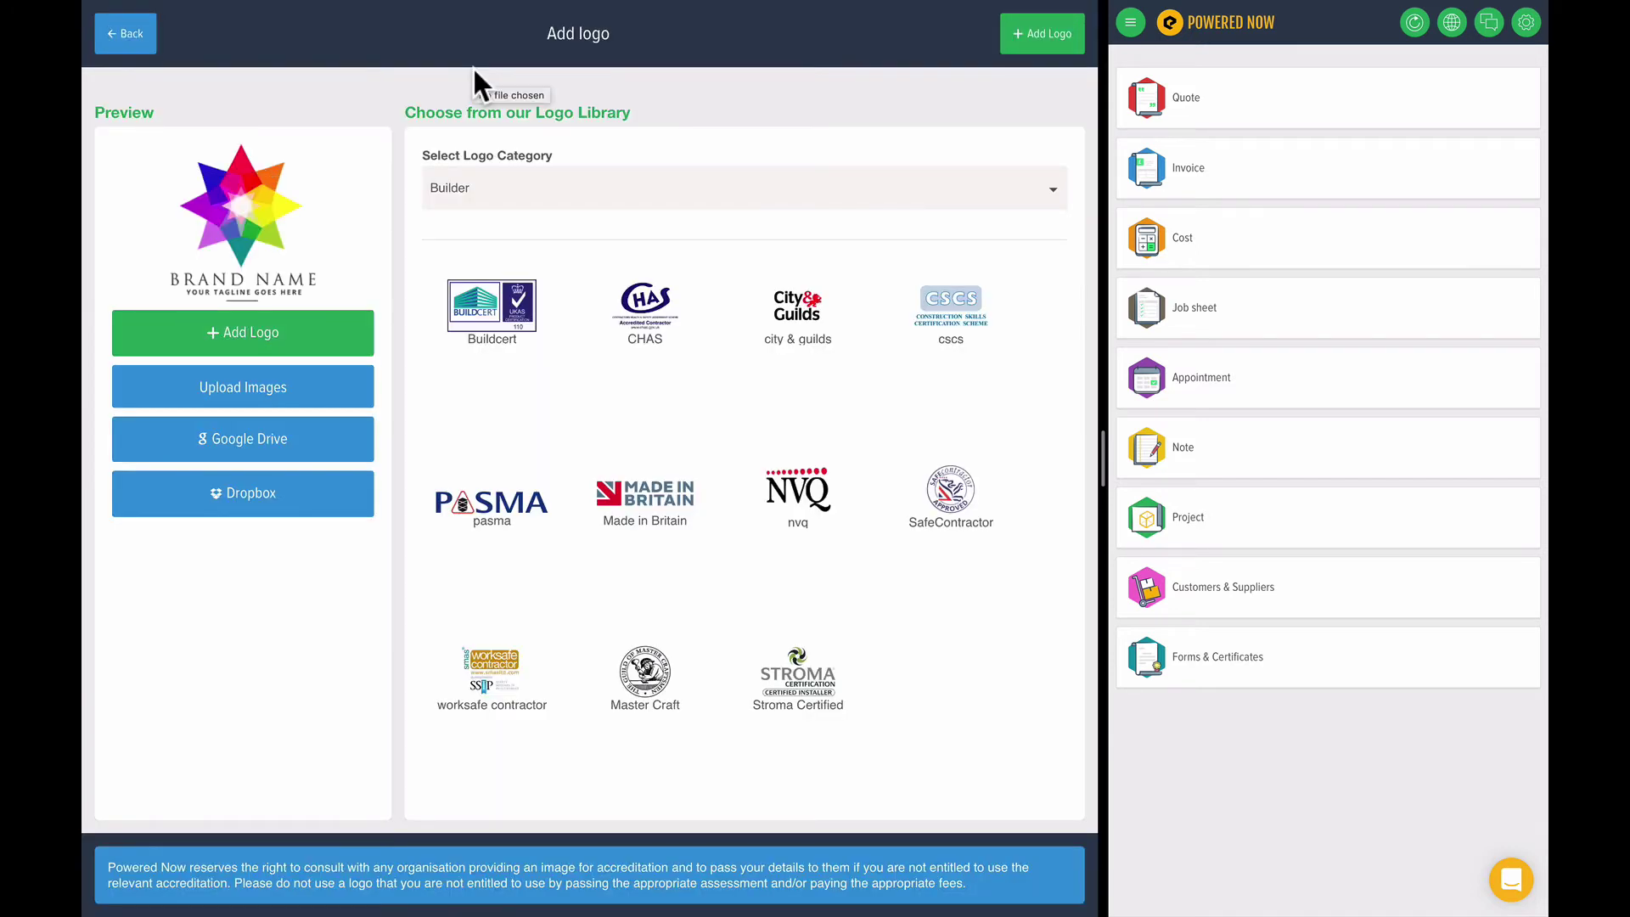
{"action": "left_click", "coordinate": [1062, 34]}
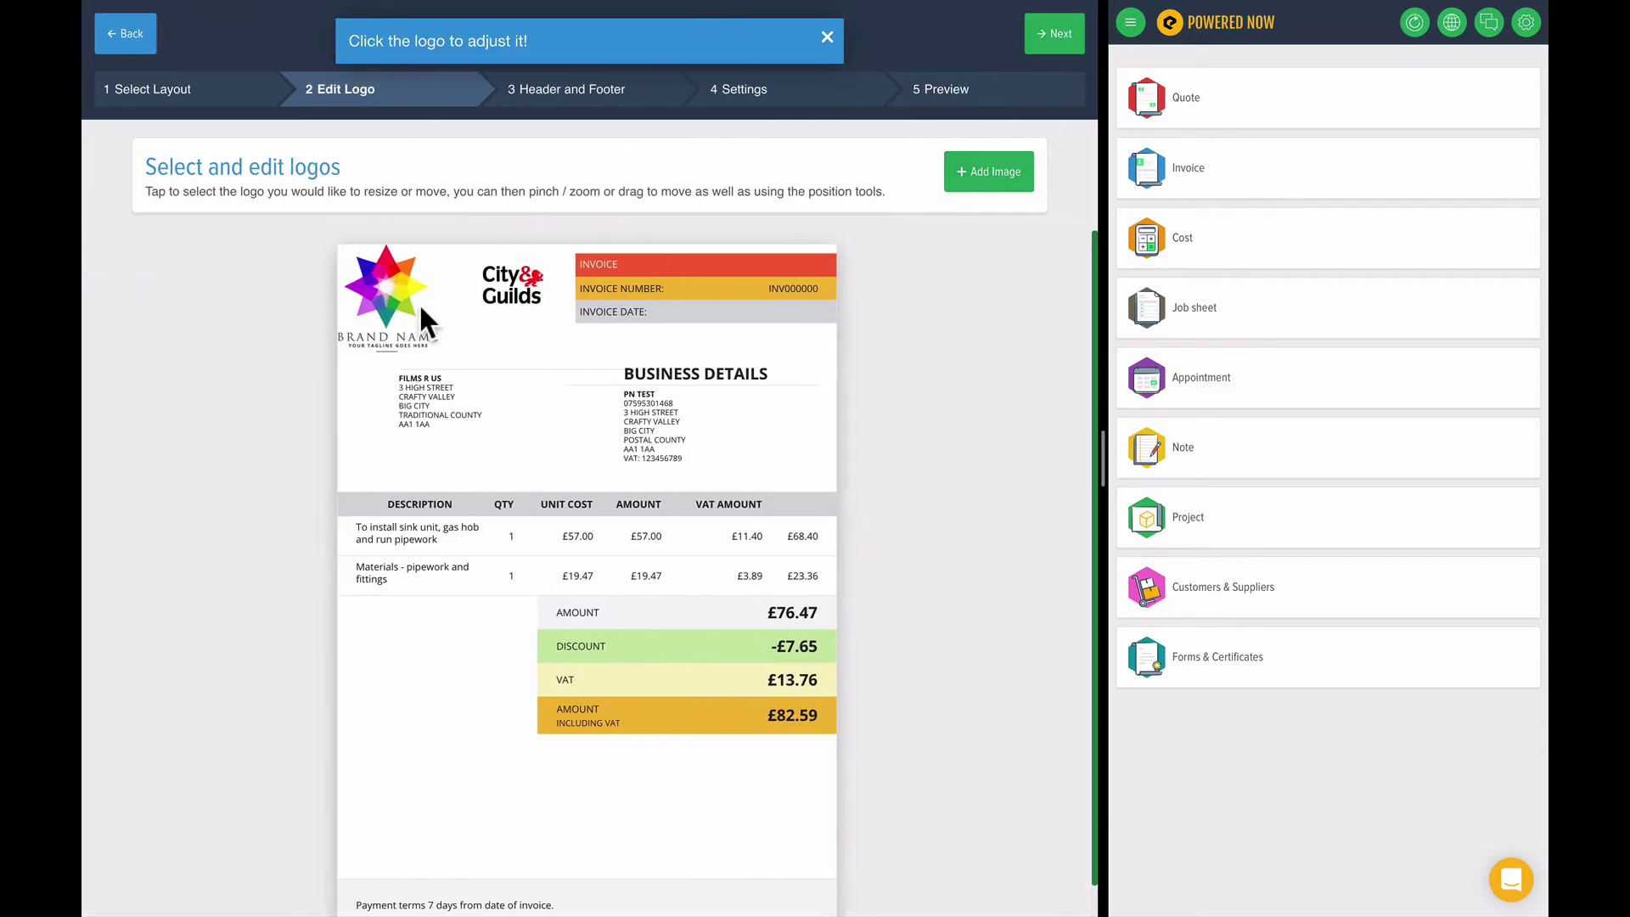
{"action": "left_click", "coordinate": [431, 298]}
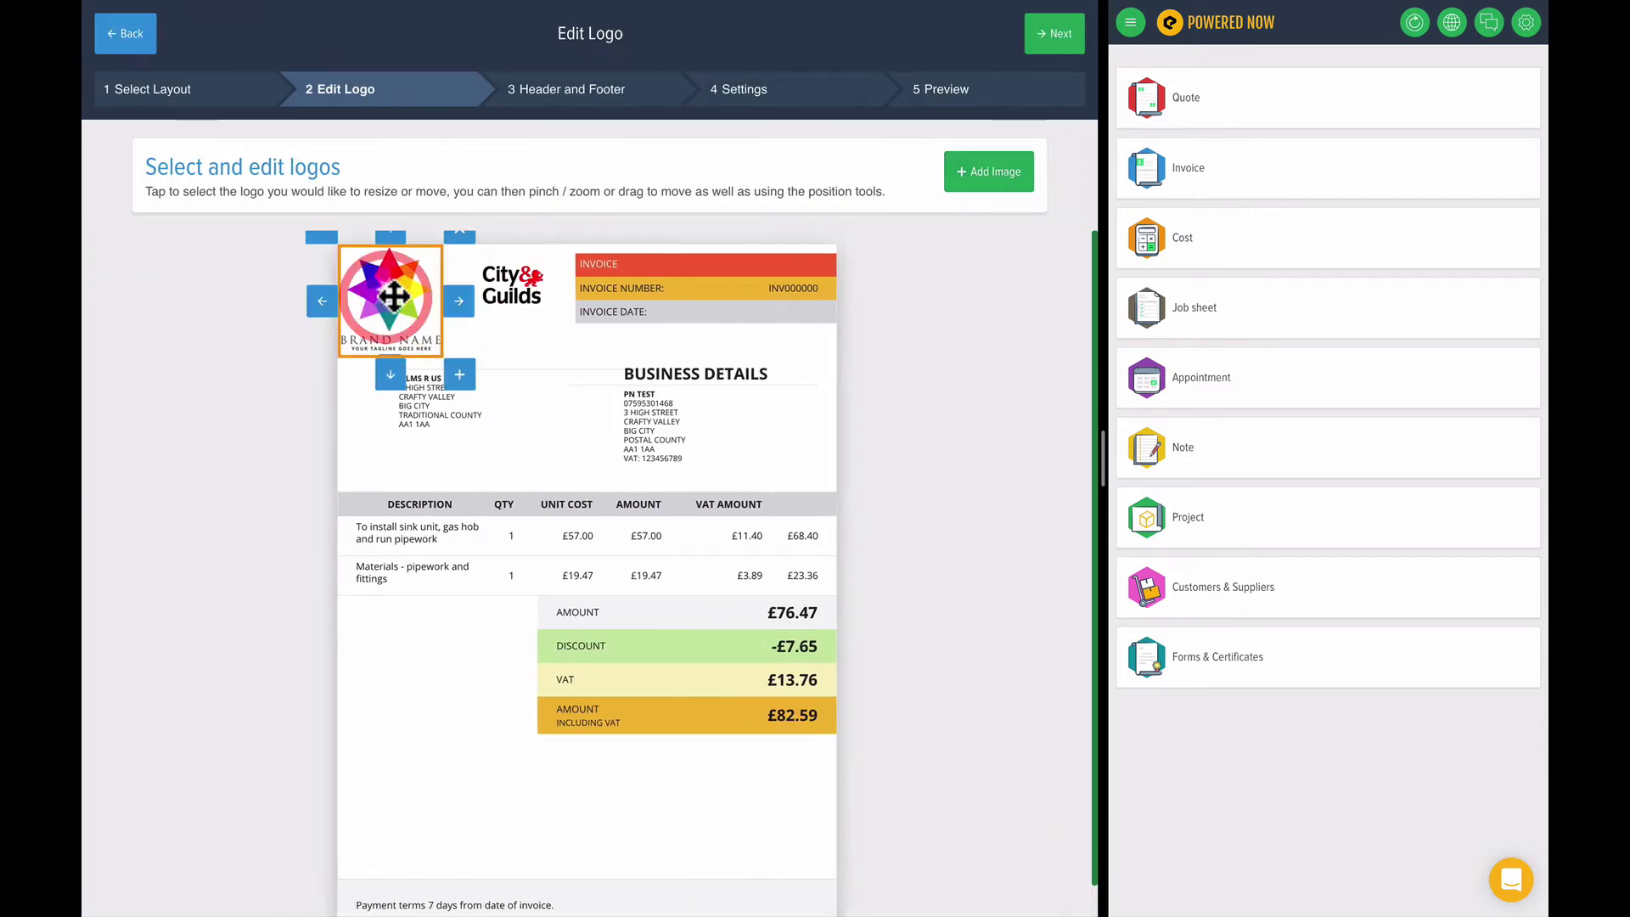
{"action": "left_click", "coordinate": [350, 241]}
{"action": "left_click", "coordinate": [348, 240]}
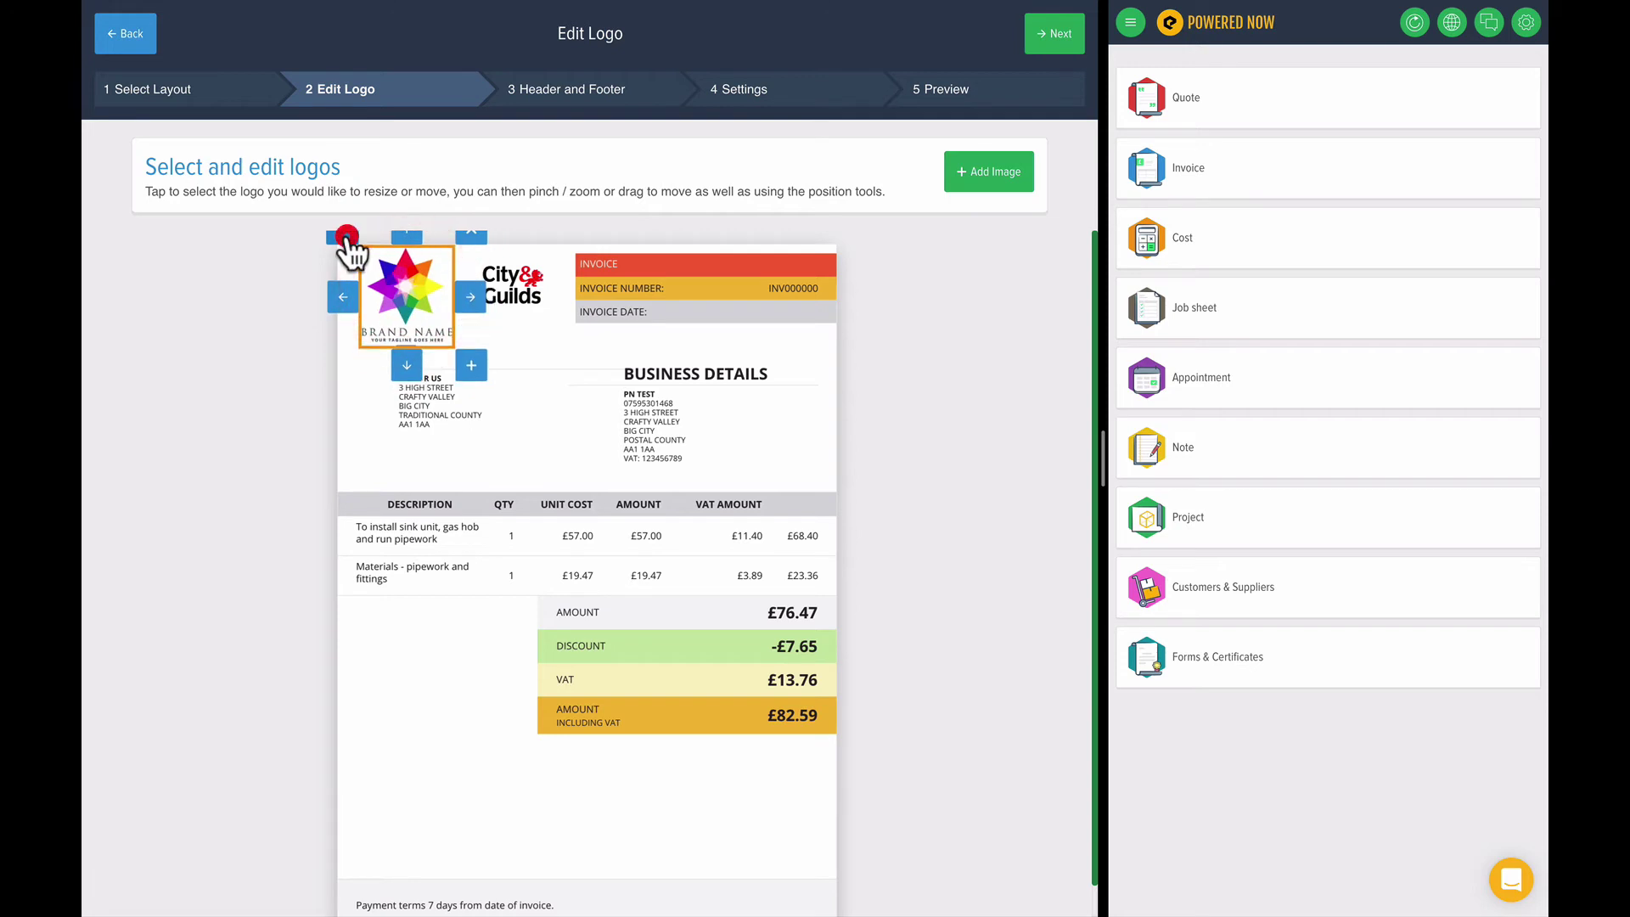
{"action": "left_click", "coordinate": [346, 238]}
{"action": "left_click", "coordinate": [496, 340]}
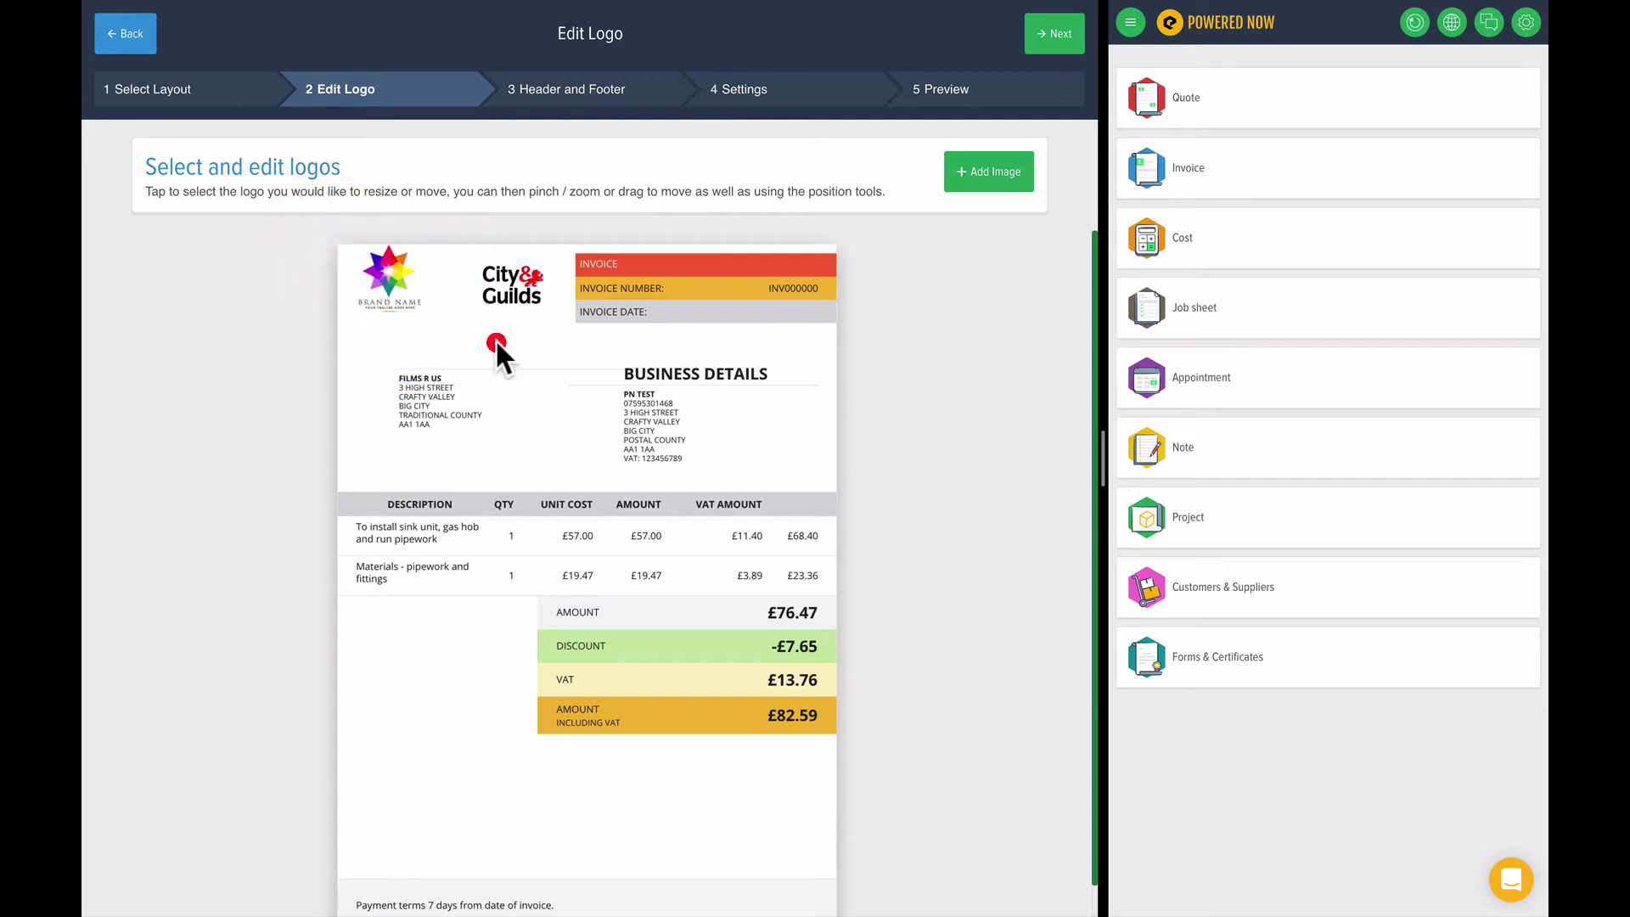
{"action": "left_click", "coordinate": [396, 293]}
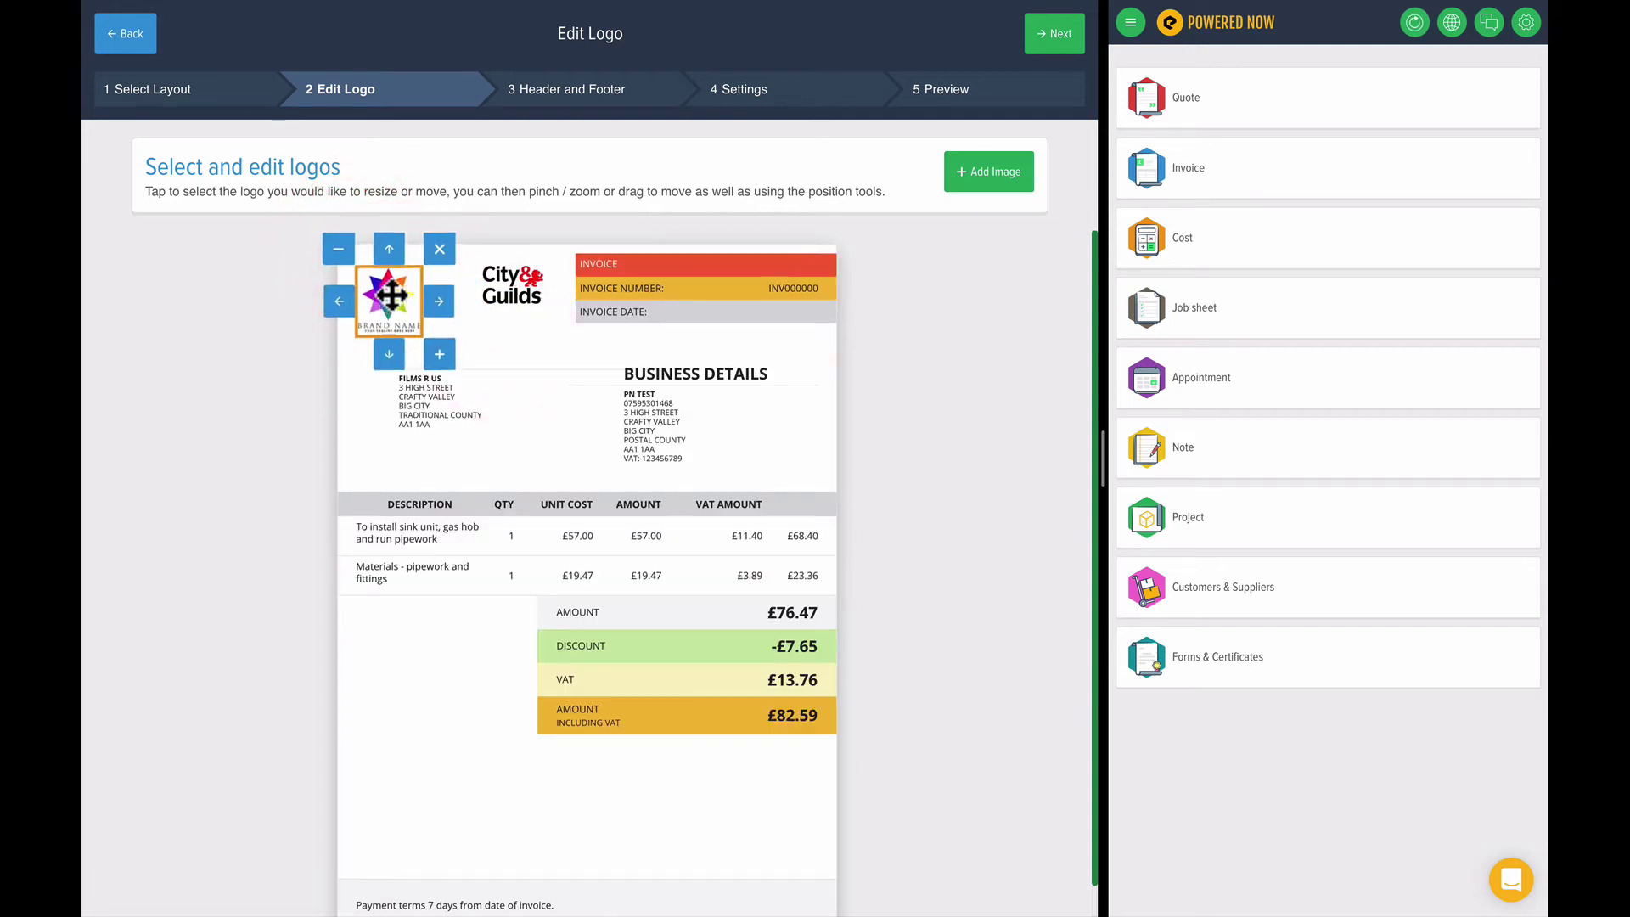
Step: Move the City & Guilds logo left beside the brand logo, then continue to Header and Footer
{"action": "left_click", "coordinate": [513, 289]}
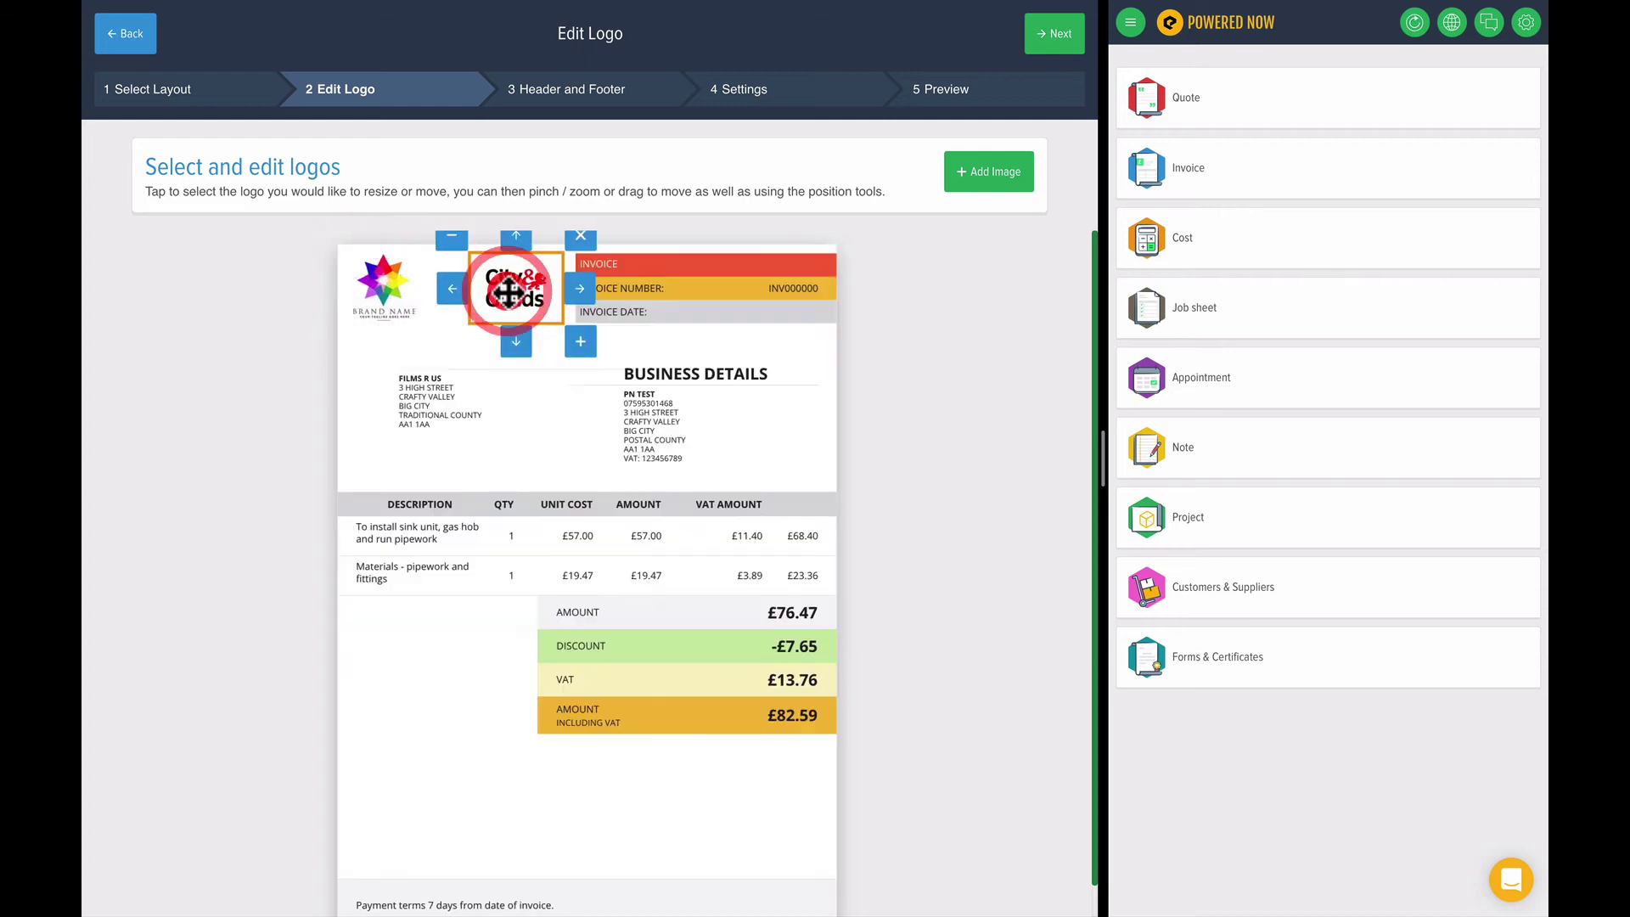
{"action": "left_click_drag", "start_coordinate": [515, 293], "coordinate": [468, 287]}
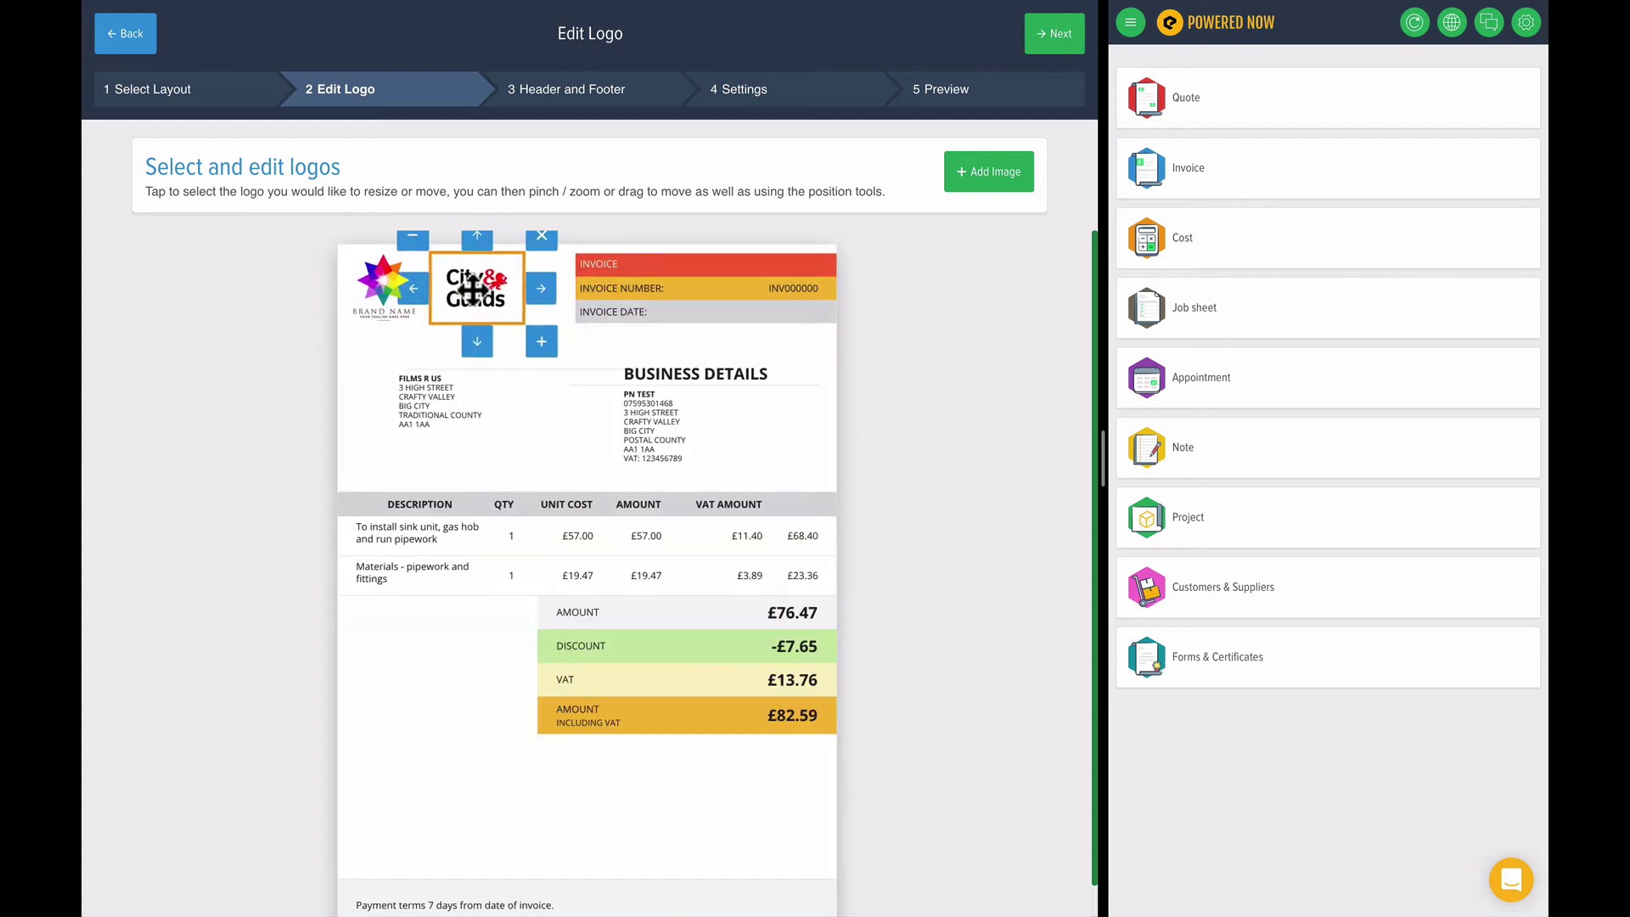
{"action": "left_click", "coordinate": [426, 332]}
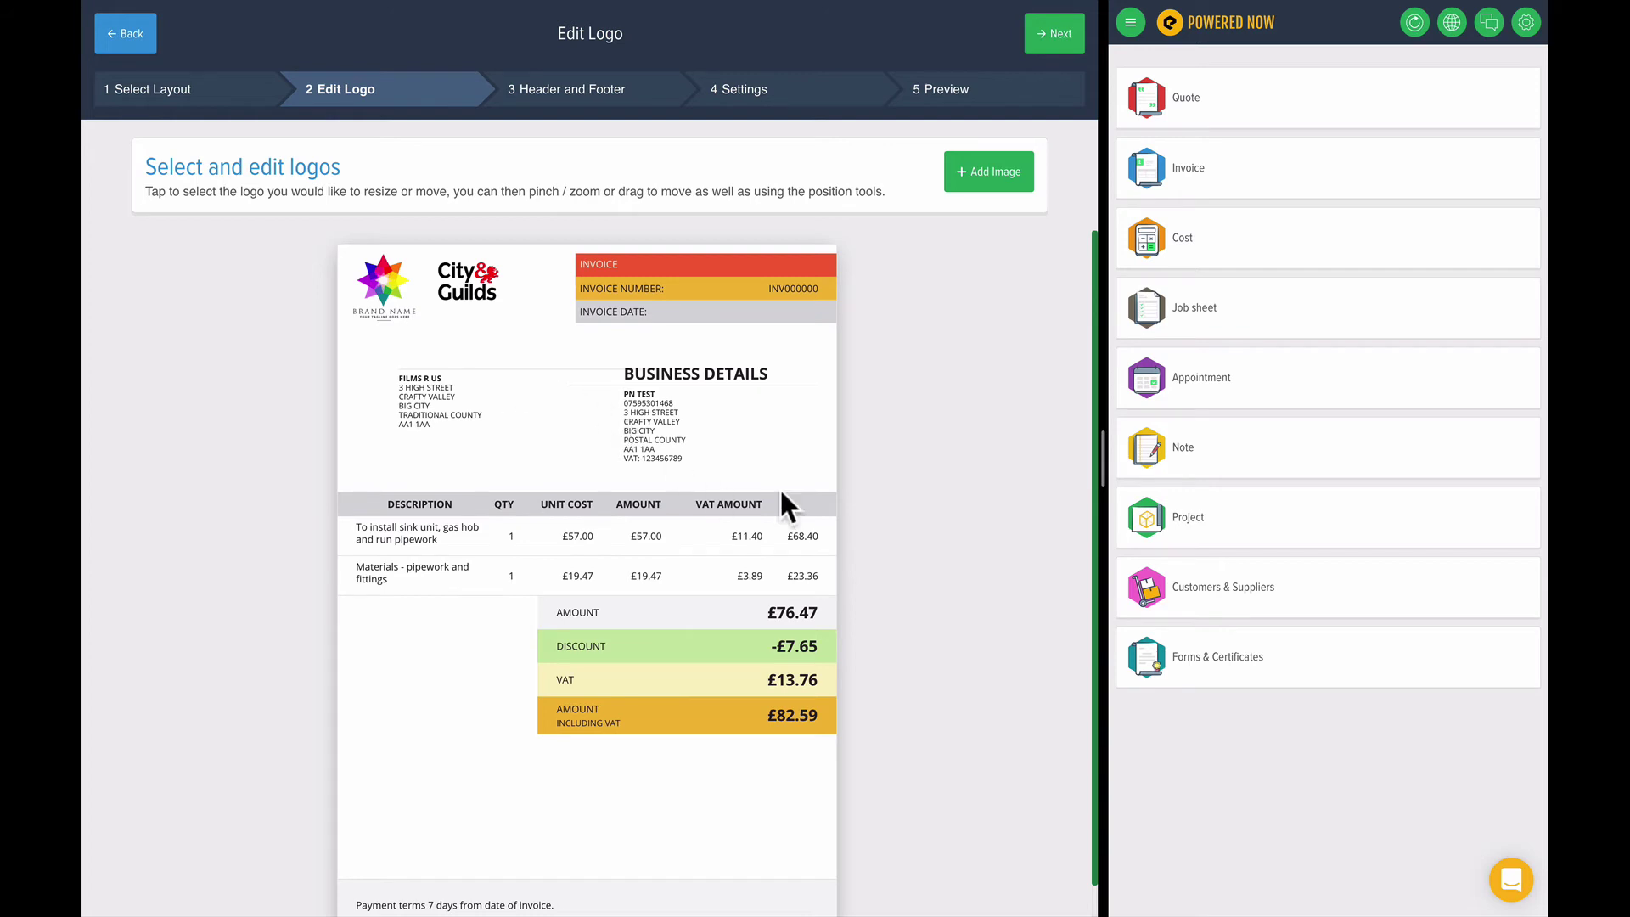
{"action": "left_click", "coordinate": [1075, 46]}
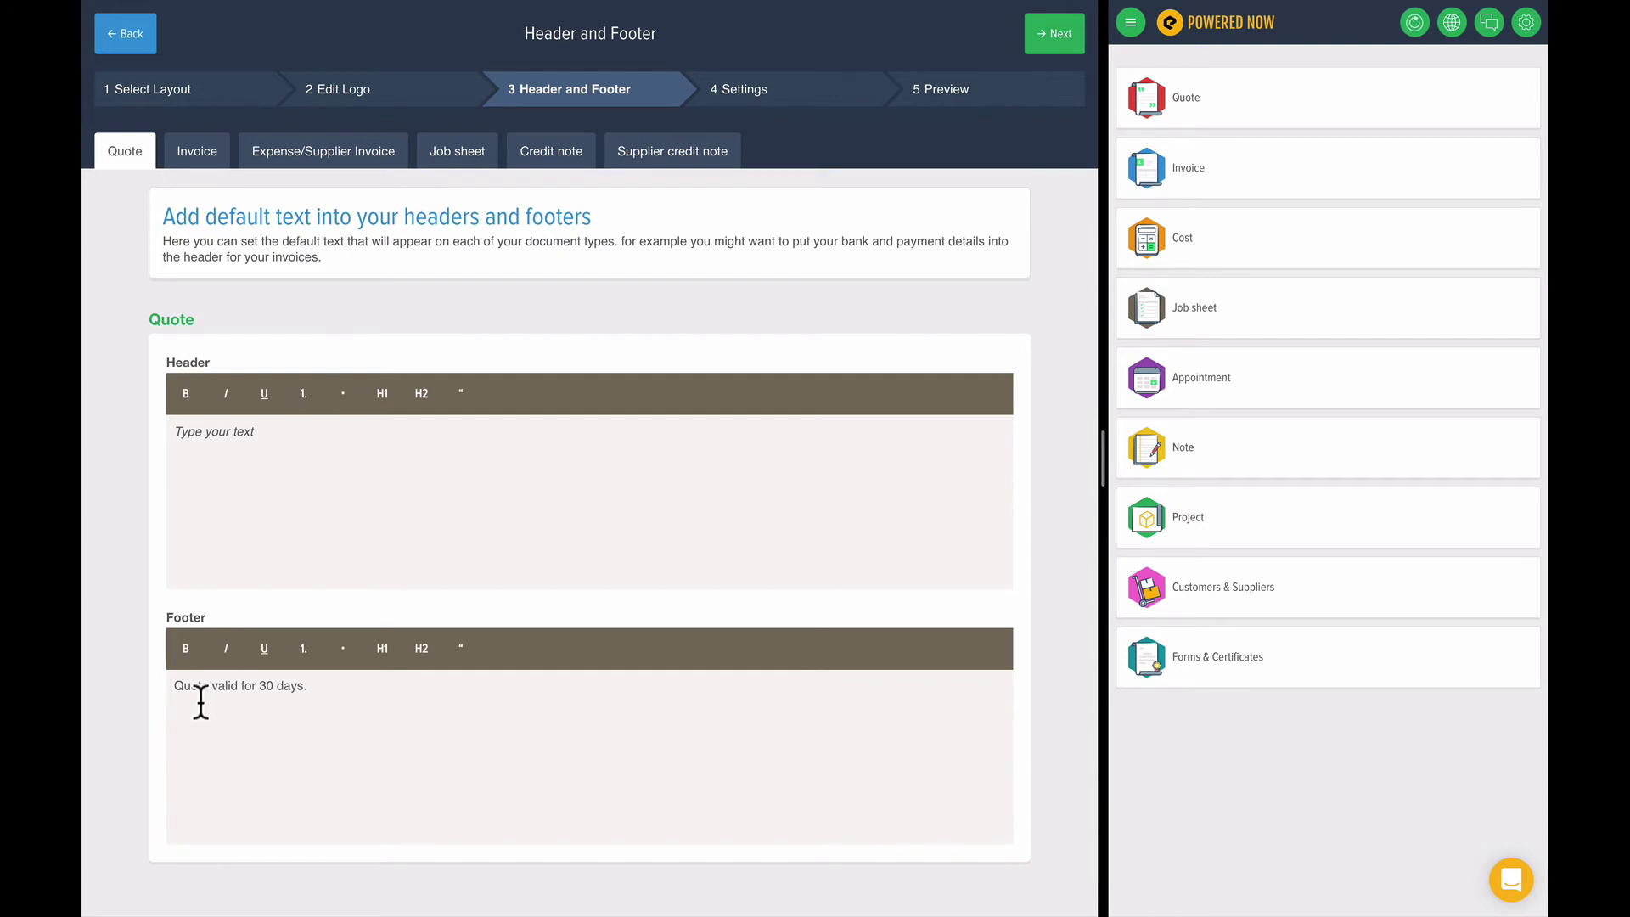
Step: Change the quote footer's validity period from 30 to 7 days
{"action": "double_click", "coordinate": [263, 686]}
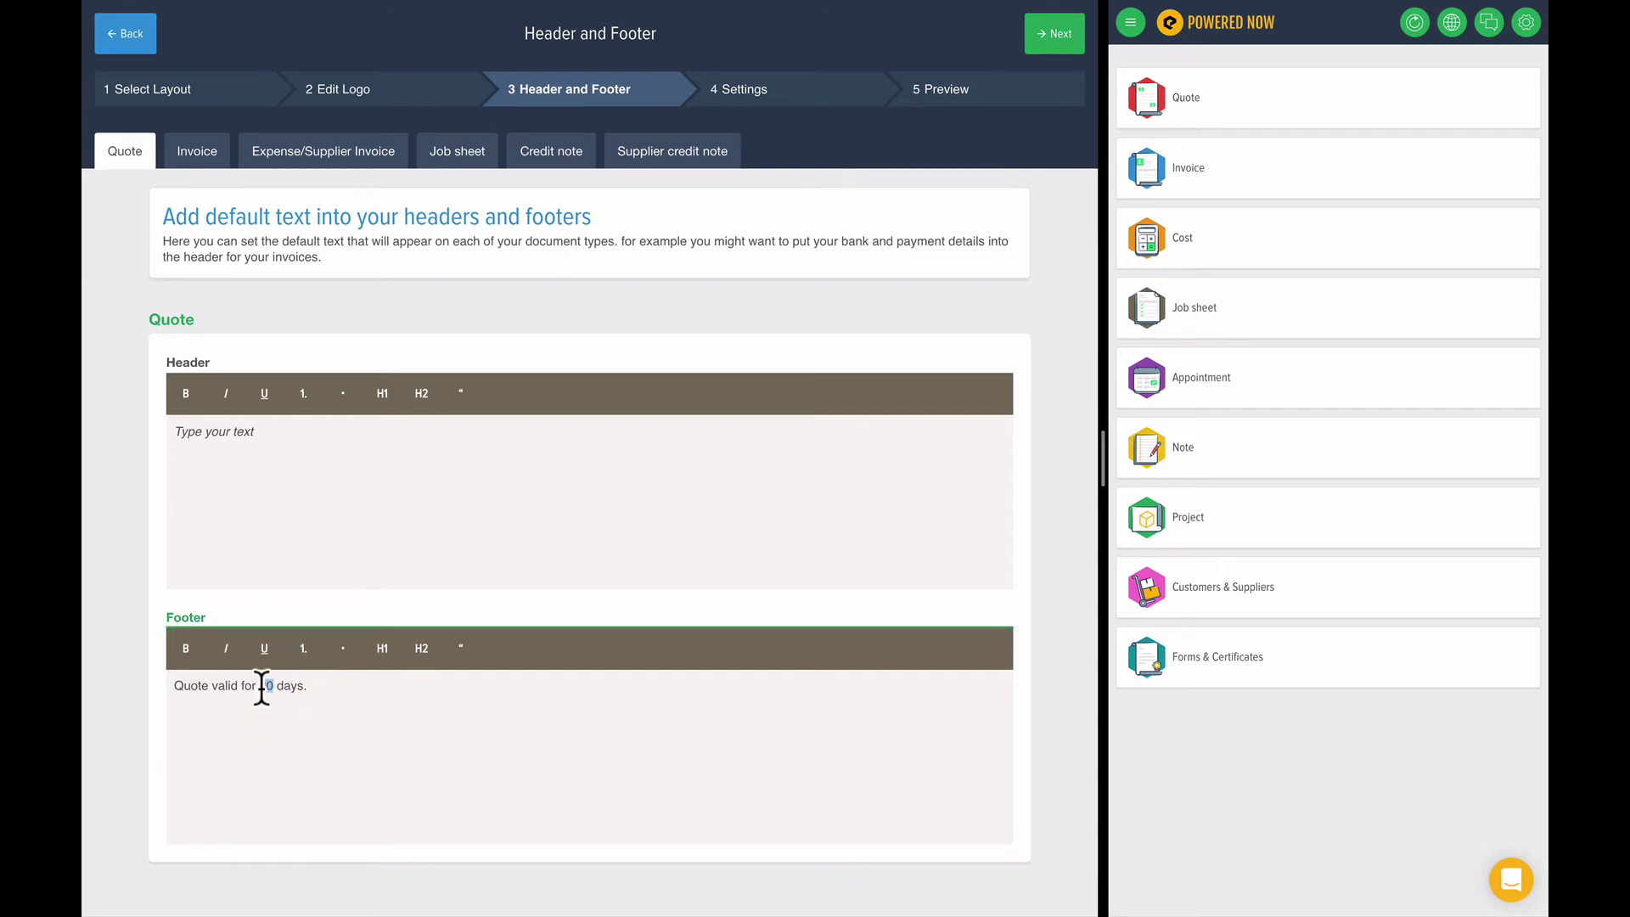
{"action": "type", "text": "7"}
{"action": "left_click", "coordinate": [200, 163]}
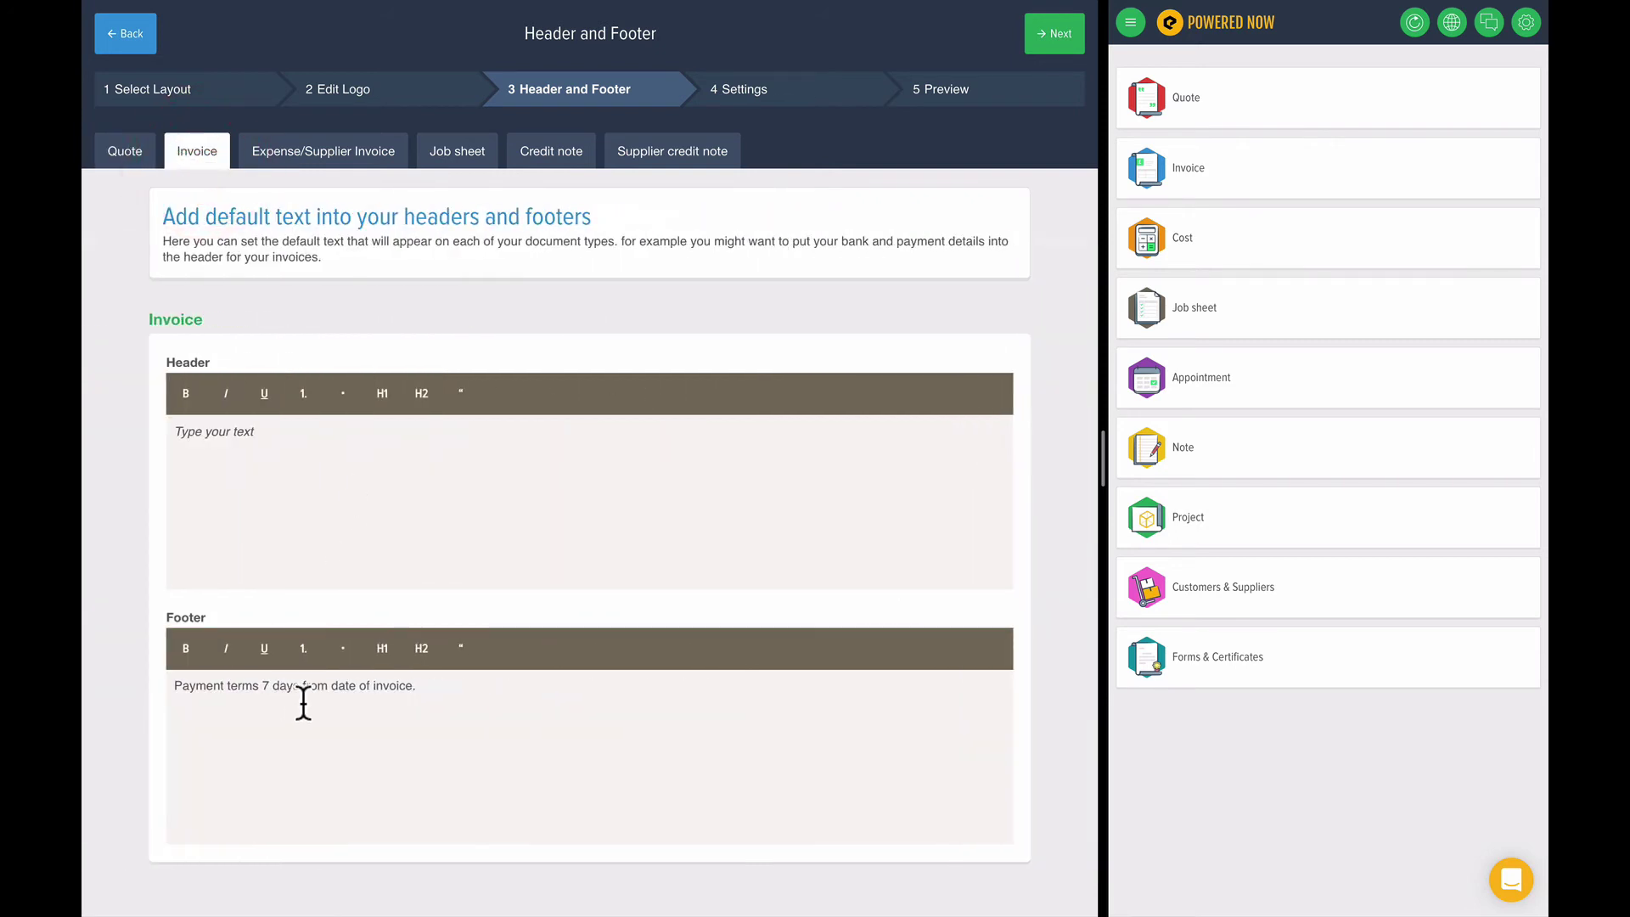
Step: Add invoice footer lines for 'Payment via bank transfer', the bank account number and sort code
{"action": "left_click", "coordinate": [473, 687]}
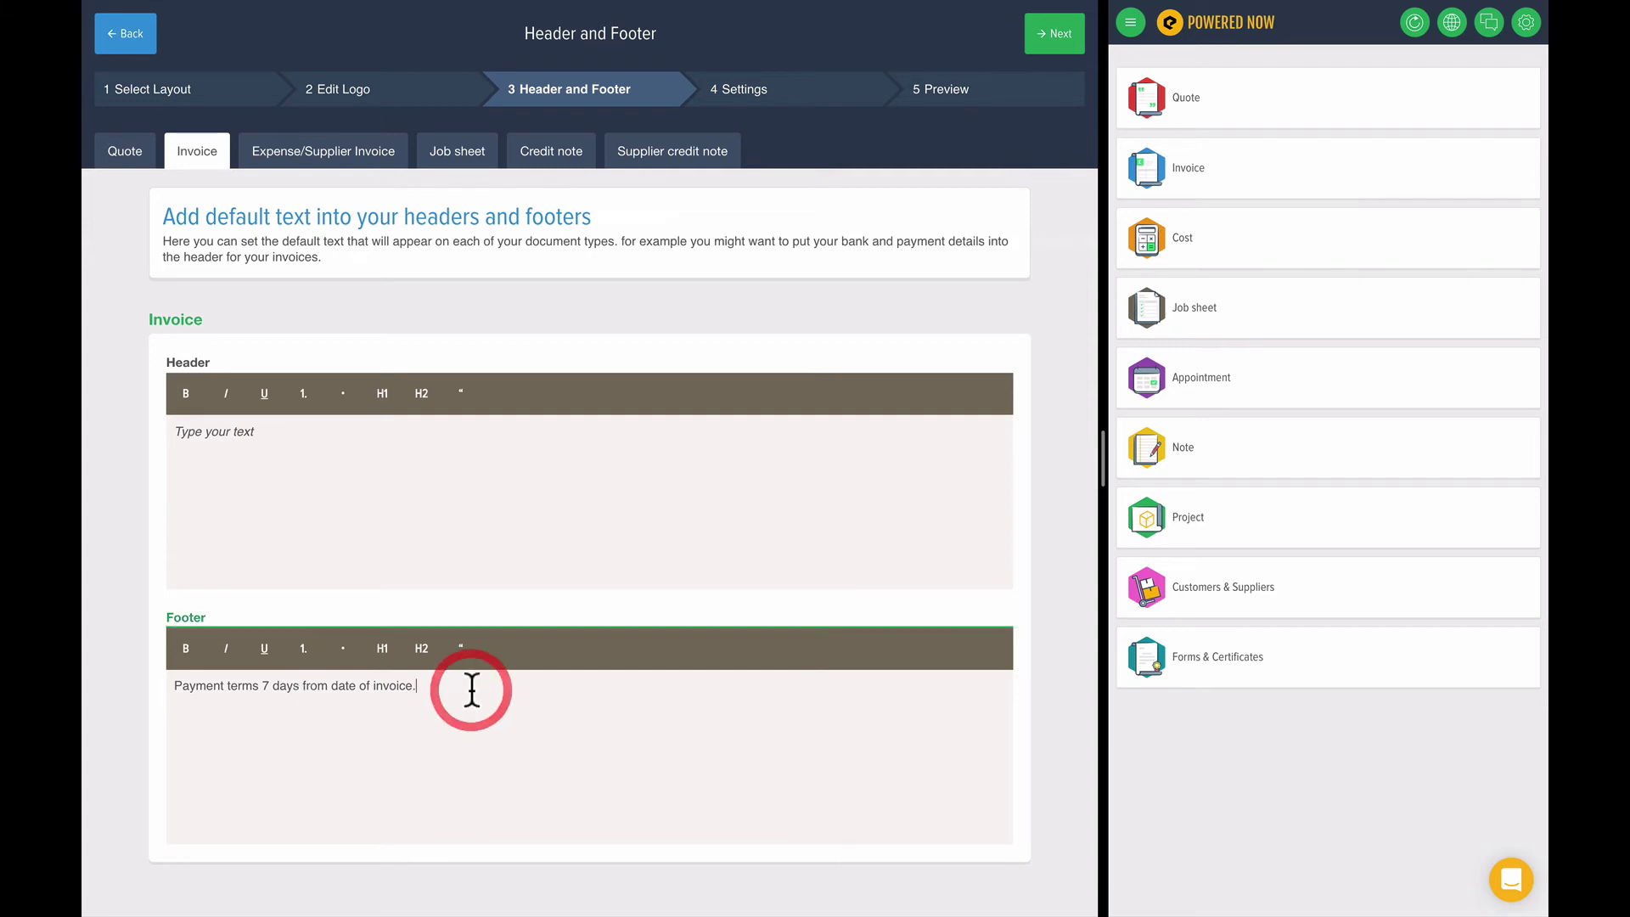
{"action": "key", "text": "Return"}
{"action": "type", "text": "P"}
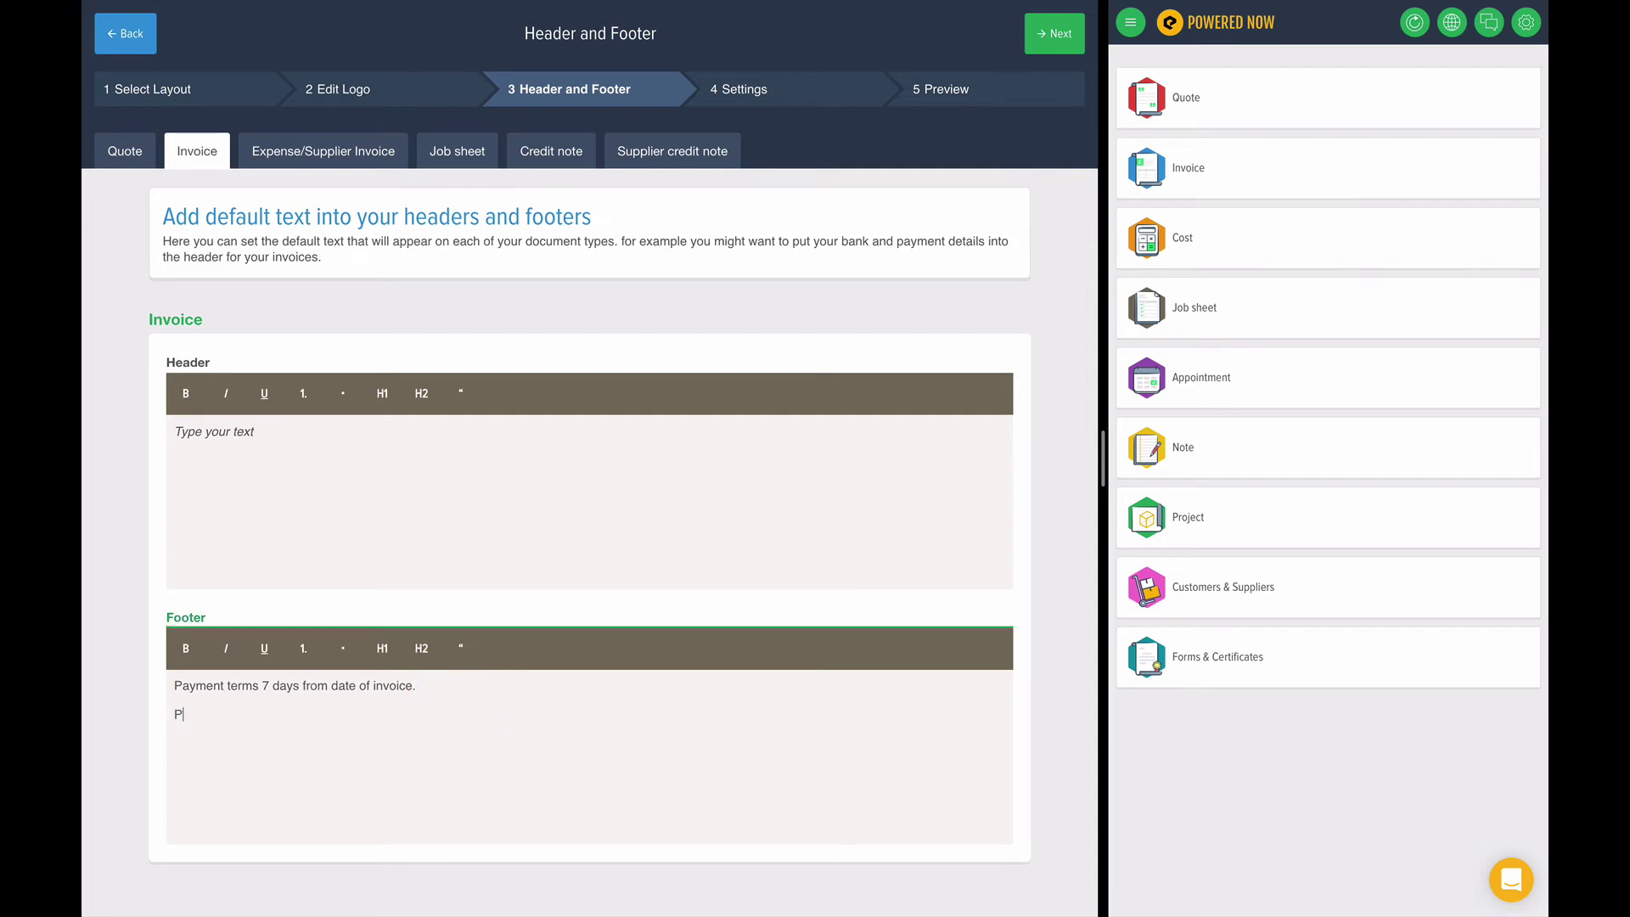
{"action": "type", "text": "ayment via bank transfer"}
{"action": "key", "text": "Return"}
{"action": "type", "text": "Account"}
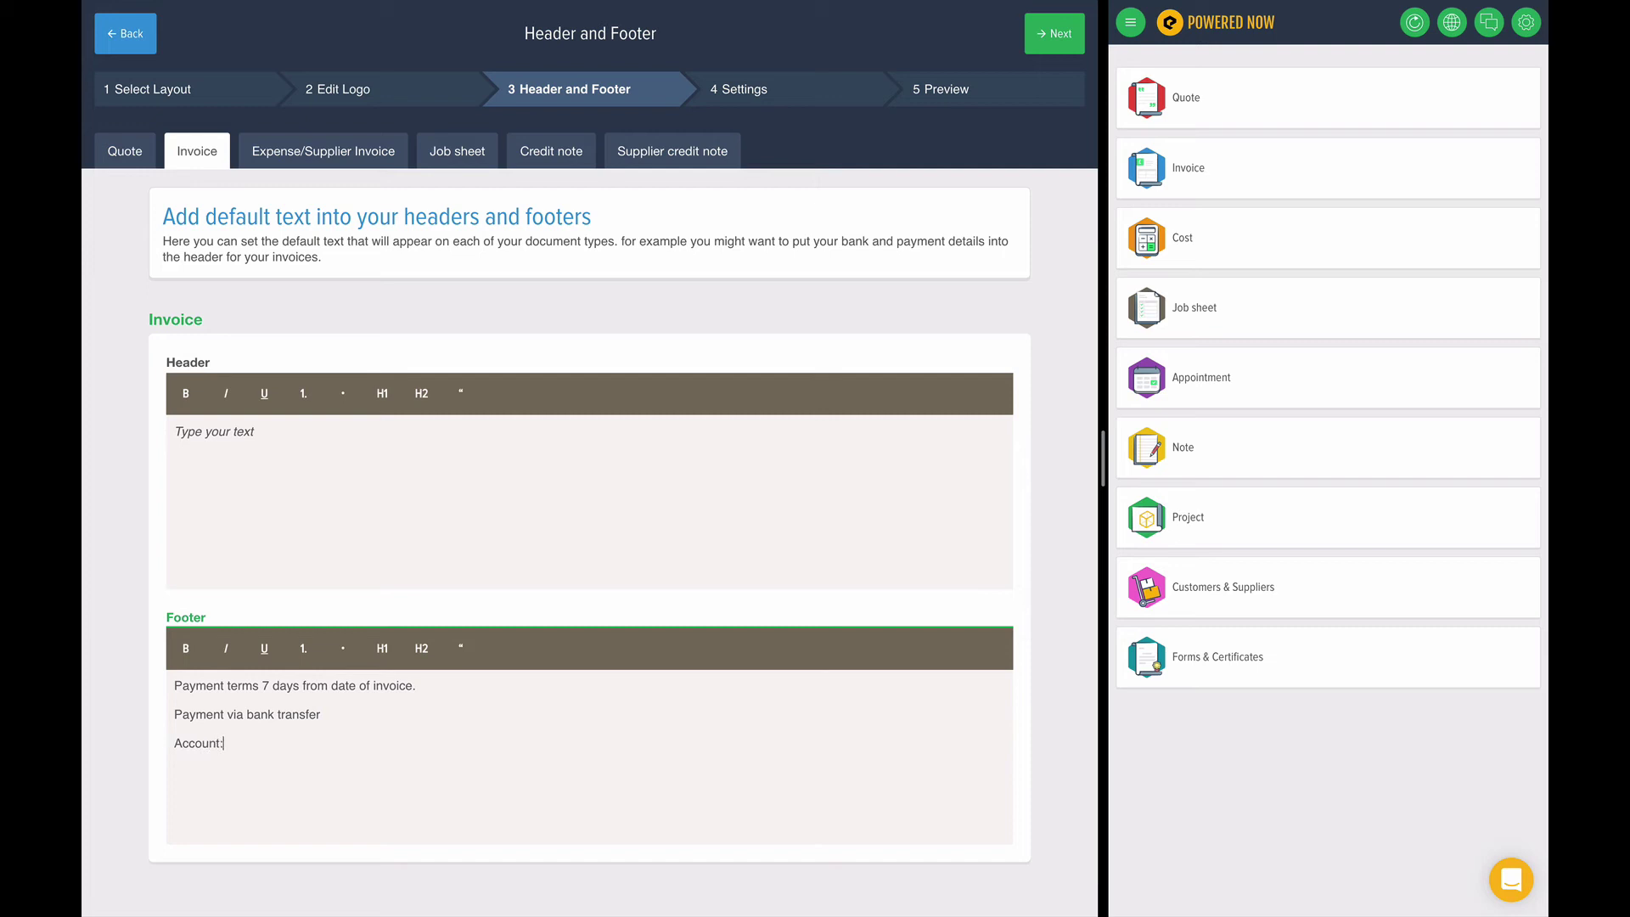
{"action": "type", "text": ": 123456789"}
{"action": "key", "text": "Return"}
{"action": "type", "text": "Sort code: 12-34-56"}
{"action": "left_click", "coordinate": [1053, 50]}
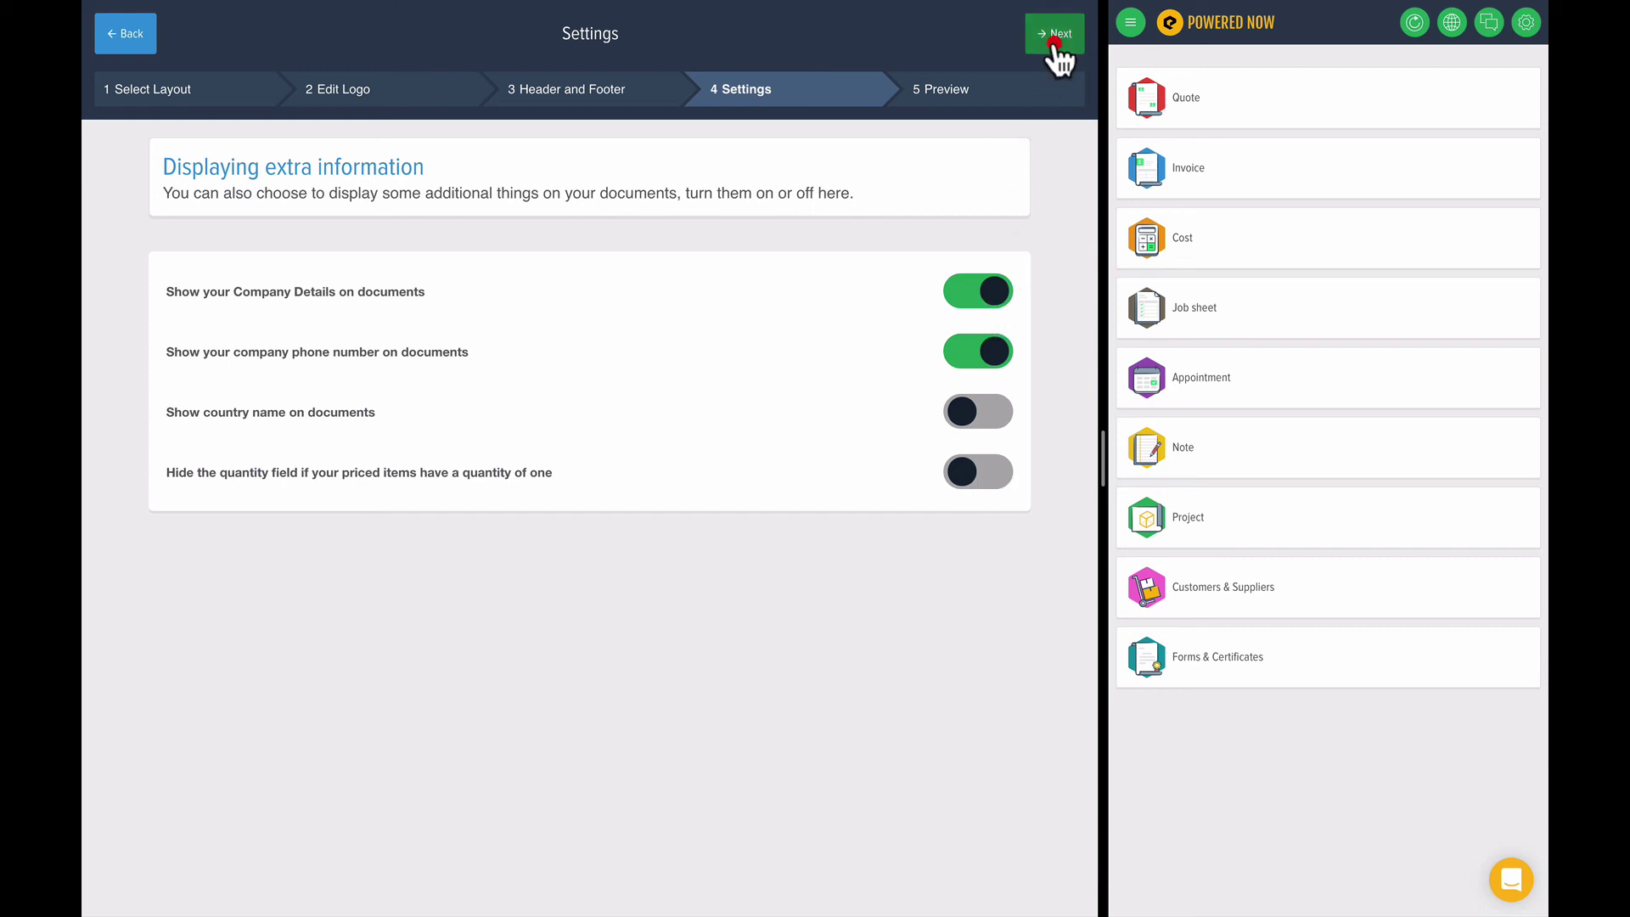
Step: Preview the invoice template and finish to save it
{"action": "left_click", "coordinate": [1055, 38]}
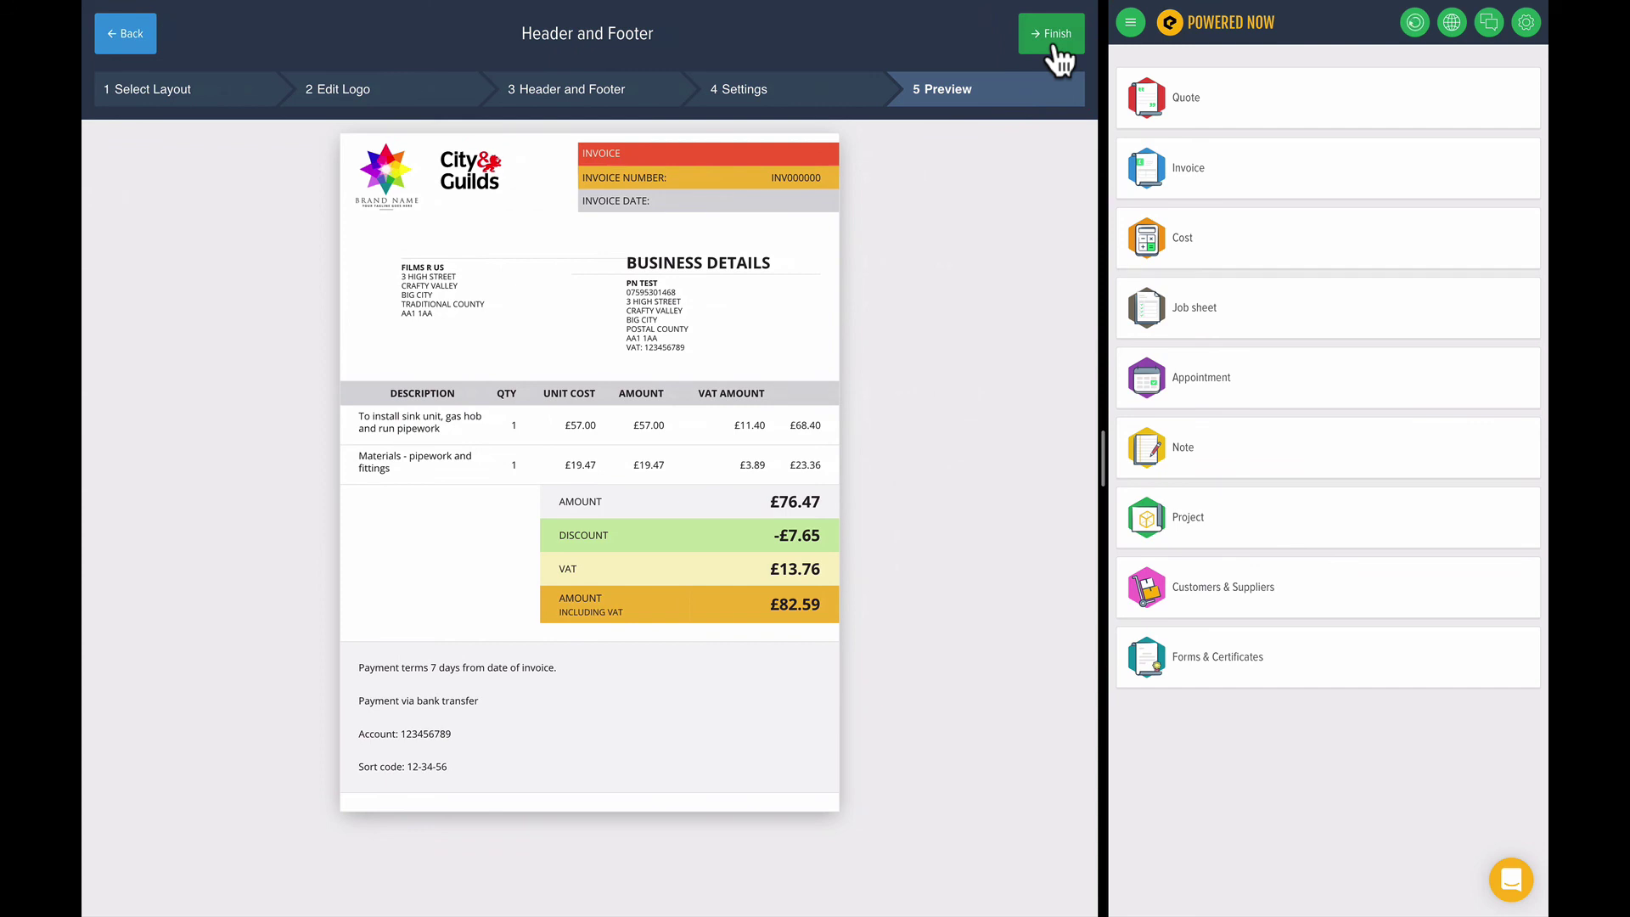
{"action": "left_click", "coordinate": [1054, 42]}
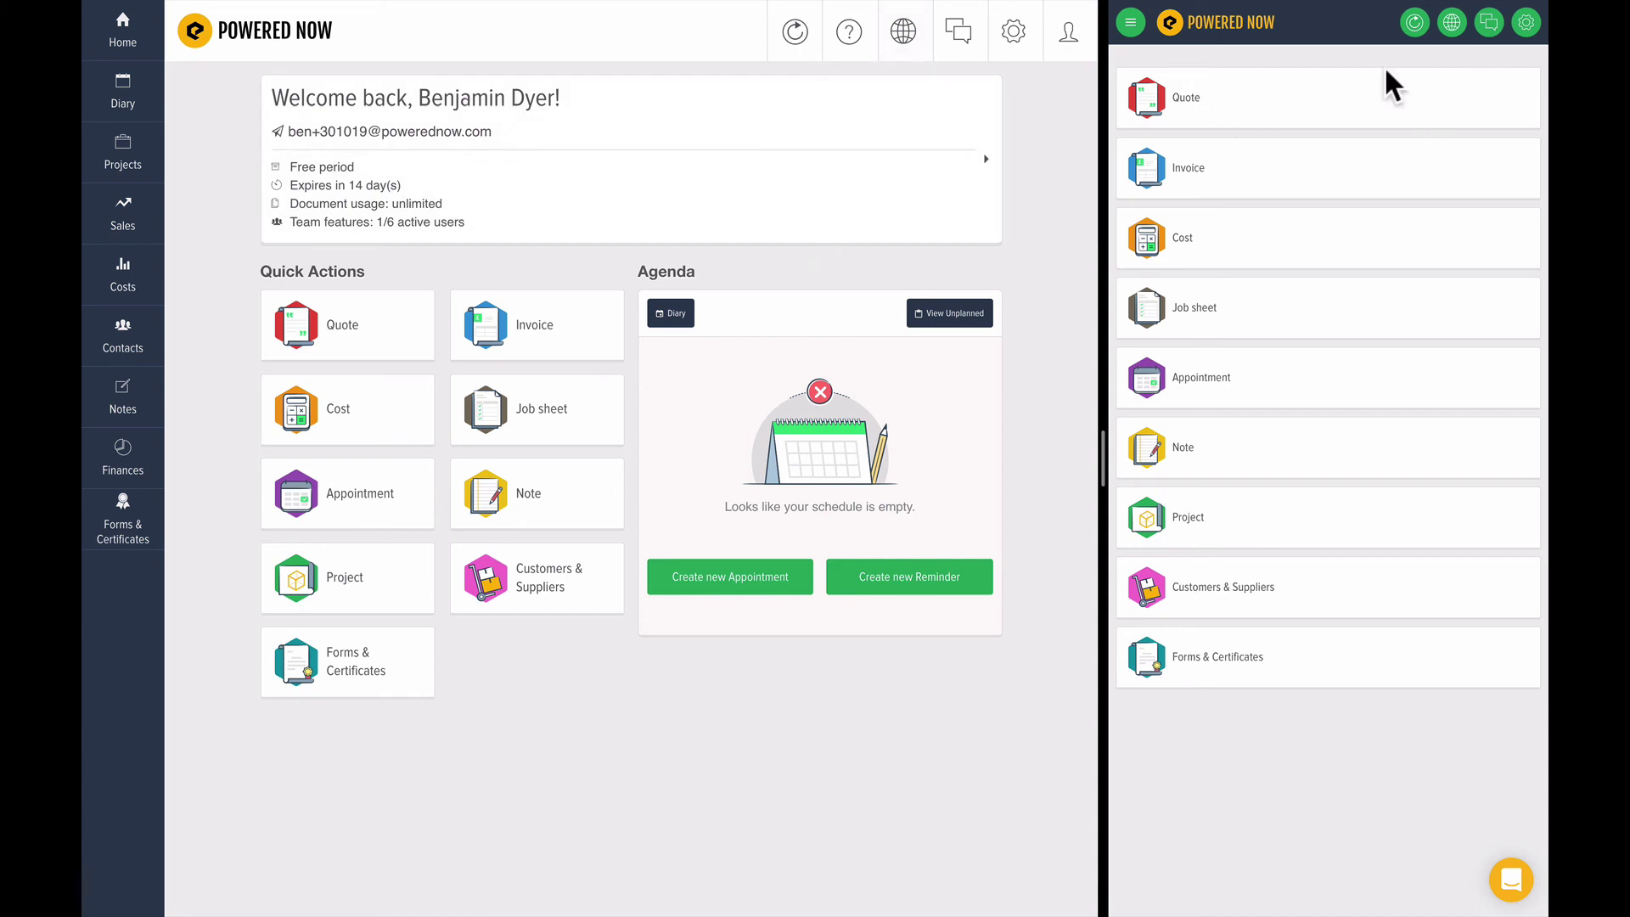
Step: Open the mobile panel's Settings page and scroll through its categories
{"action": "left_click", "coordinate": [1528, 21]}
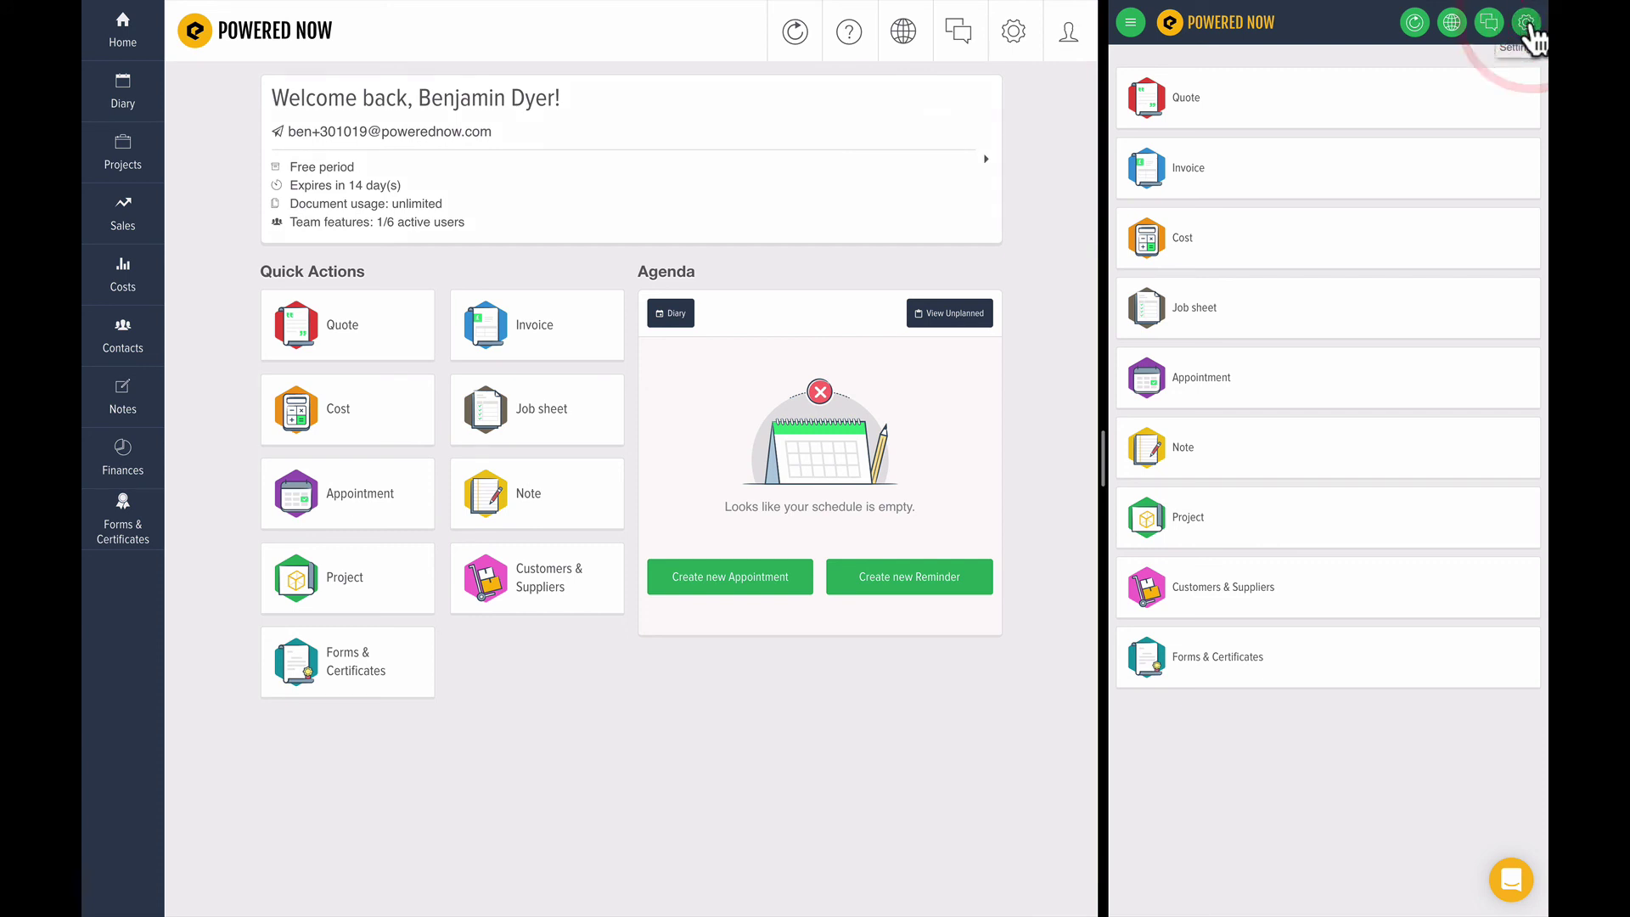
{"action": "scroll", "coordinate": [1388, 291], "scroll_direction": "down", "scroll_amount": 3}
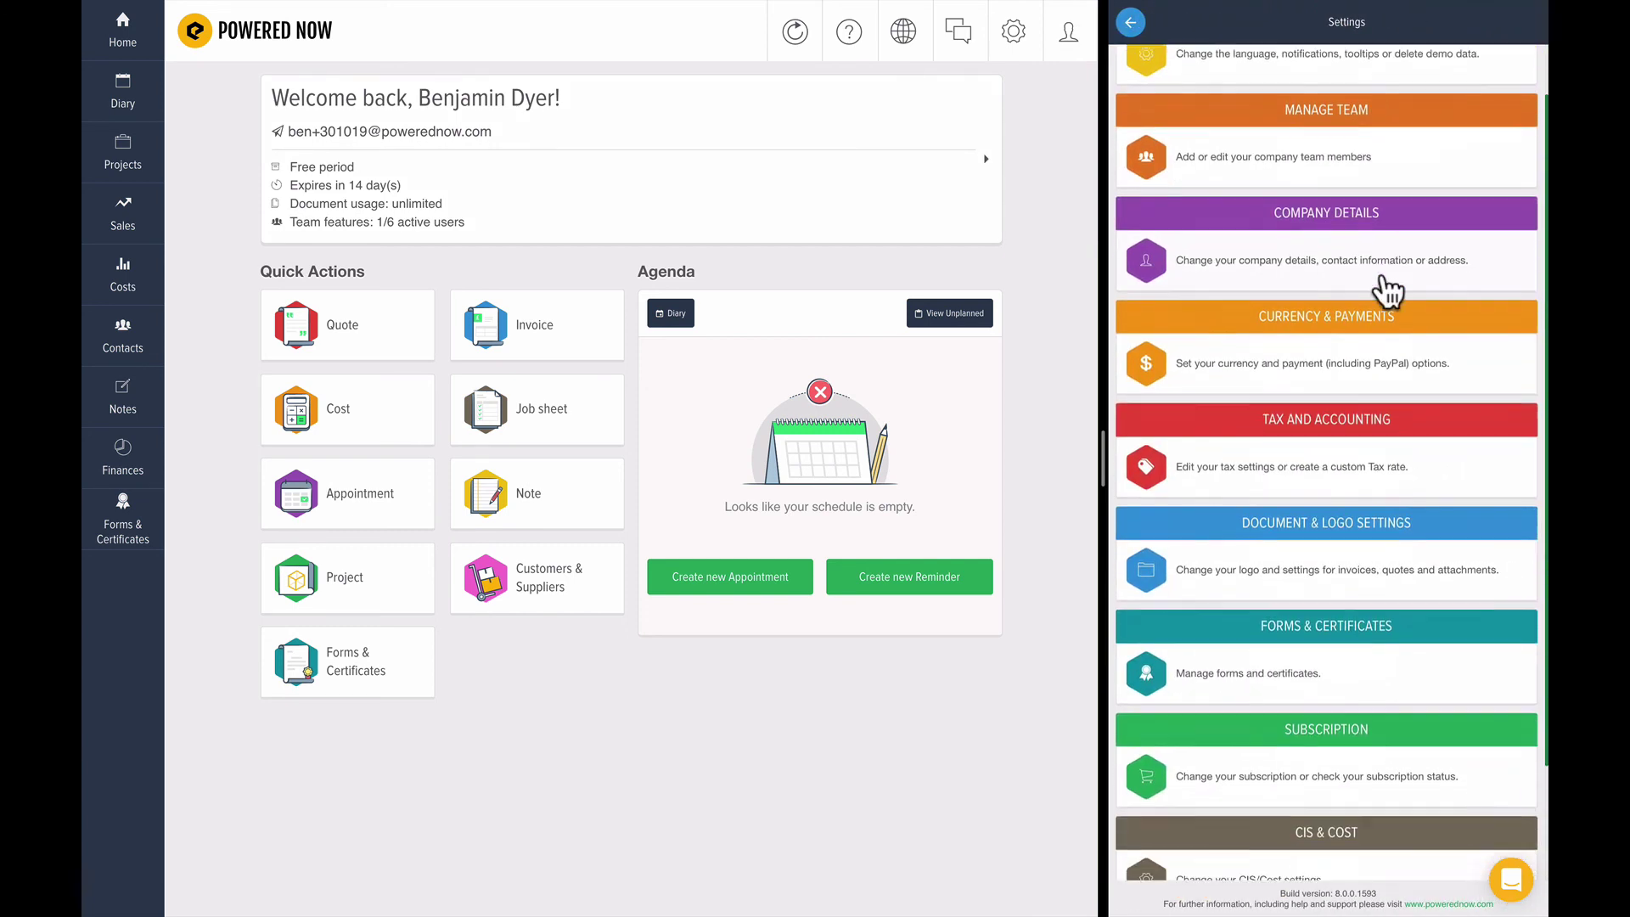
{"action": "scroll", "coordinate": [1388, 293], "scroll_direction": "up", "scroll_amount": 3}
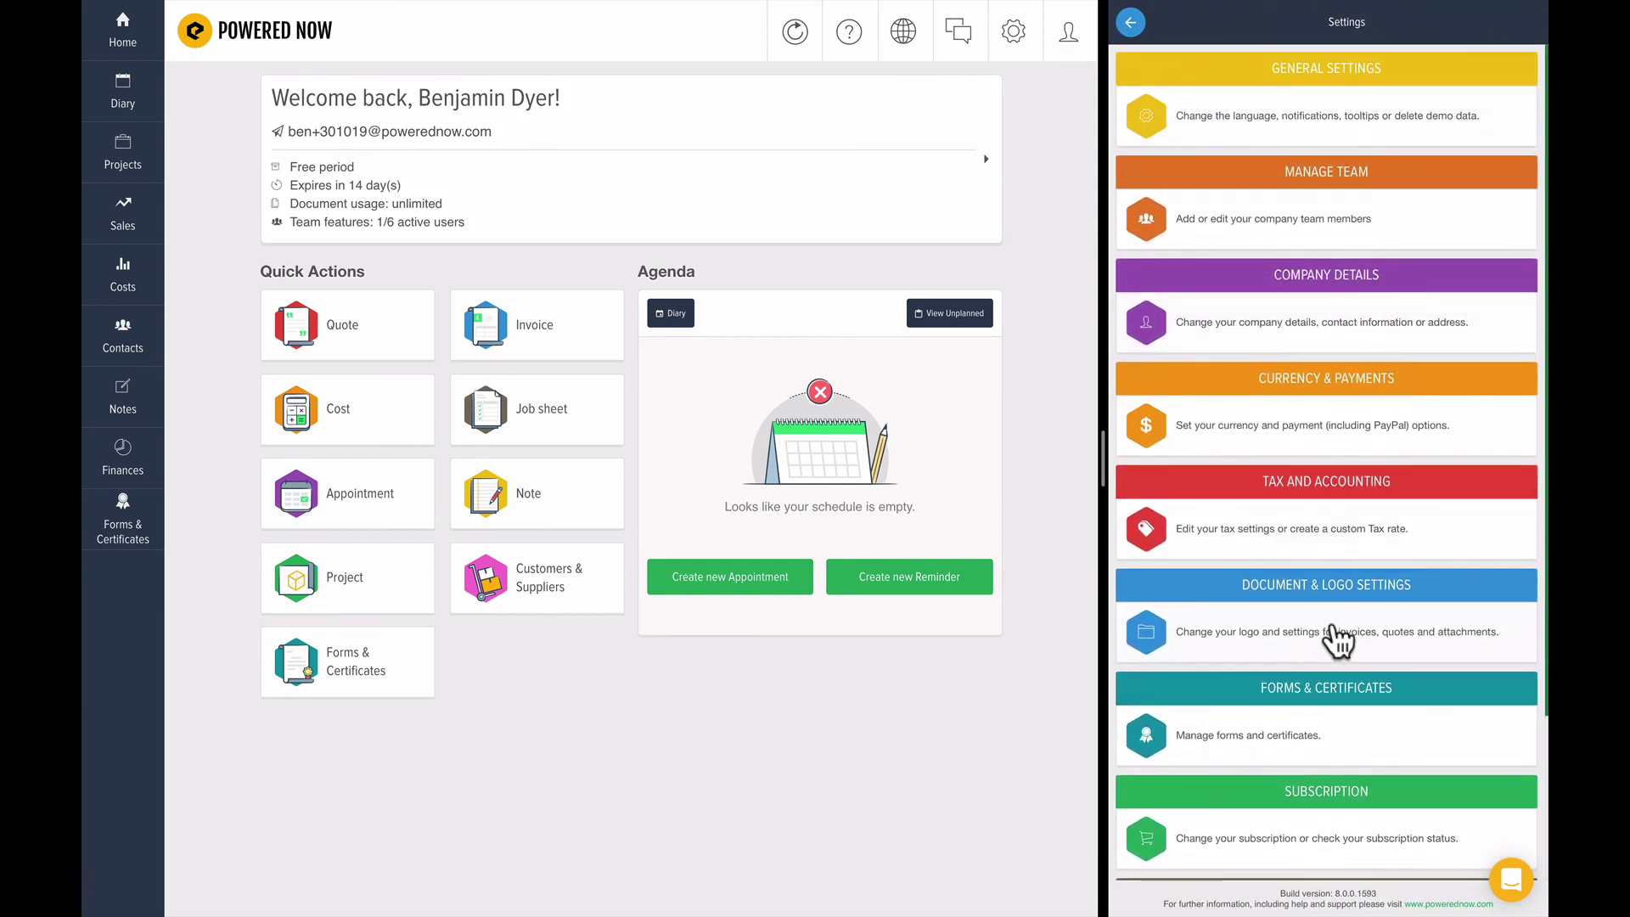